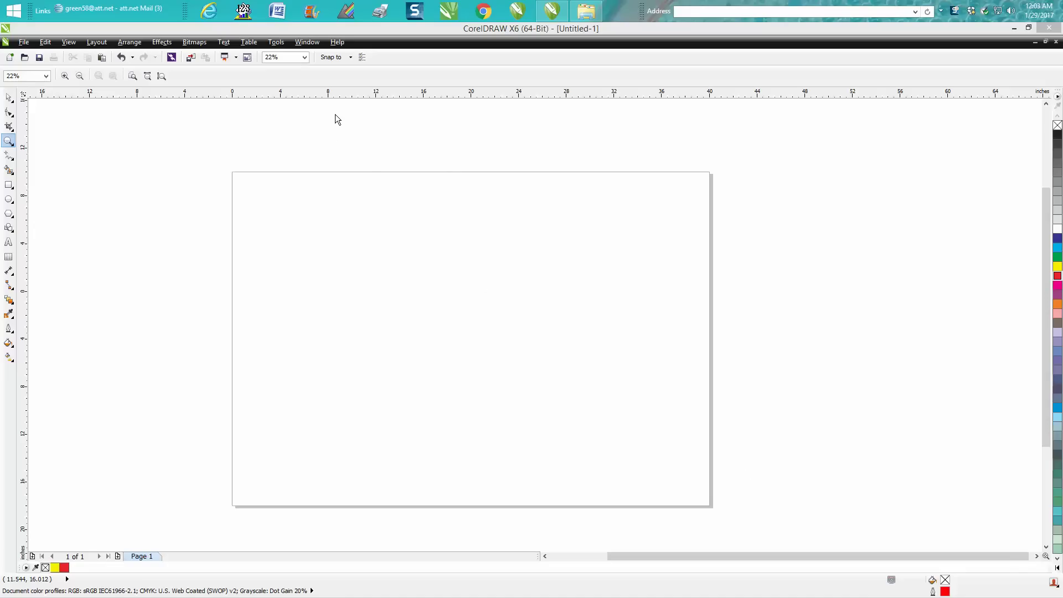
# Import swiggles.jpg at its original 5.208 × 3.667 in size into the page's top-left corner.
pyautogui.click(24, 42)
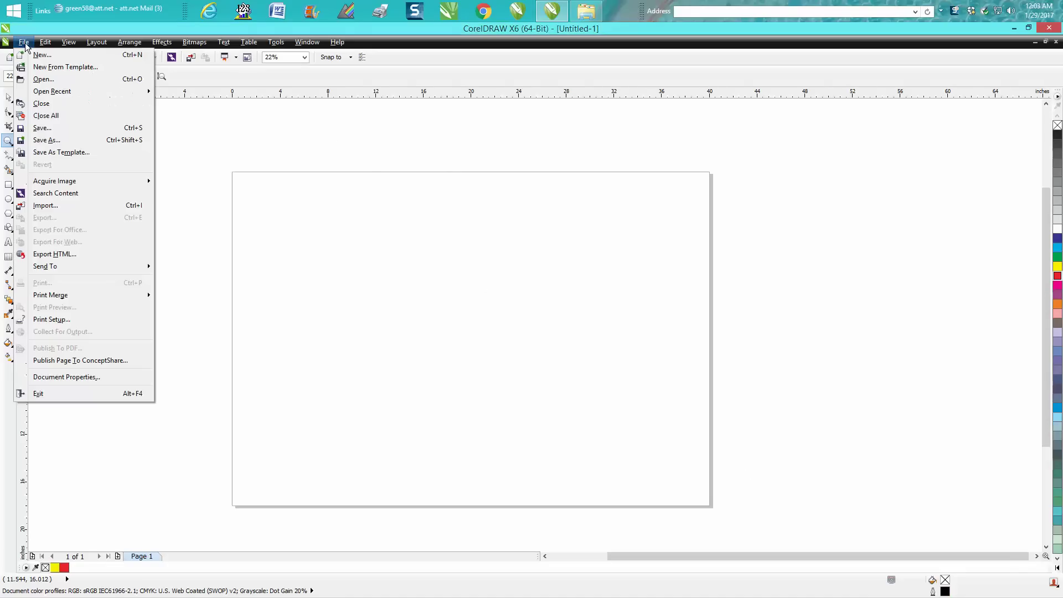
pyautogui.click(60, 205)
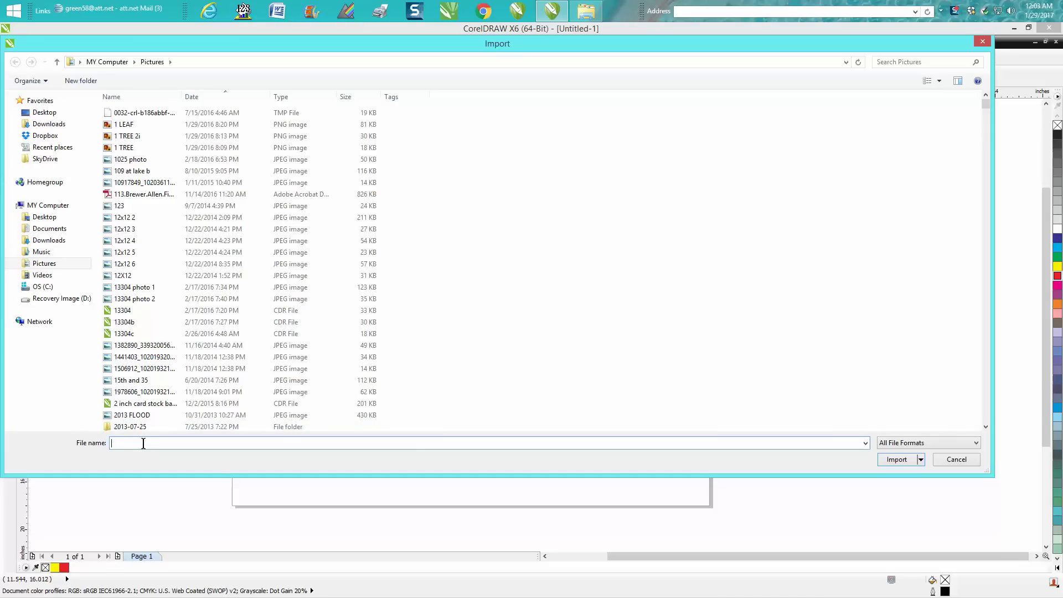
pyautogui.write('sw')
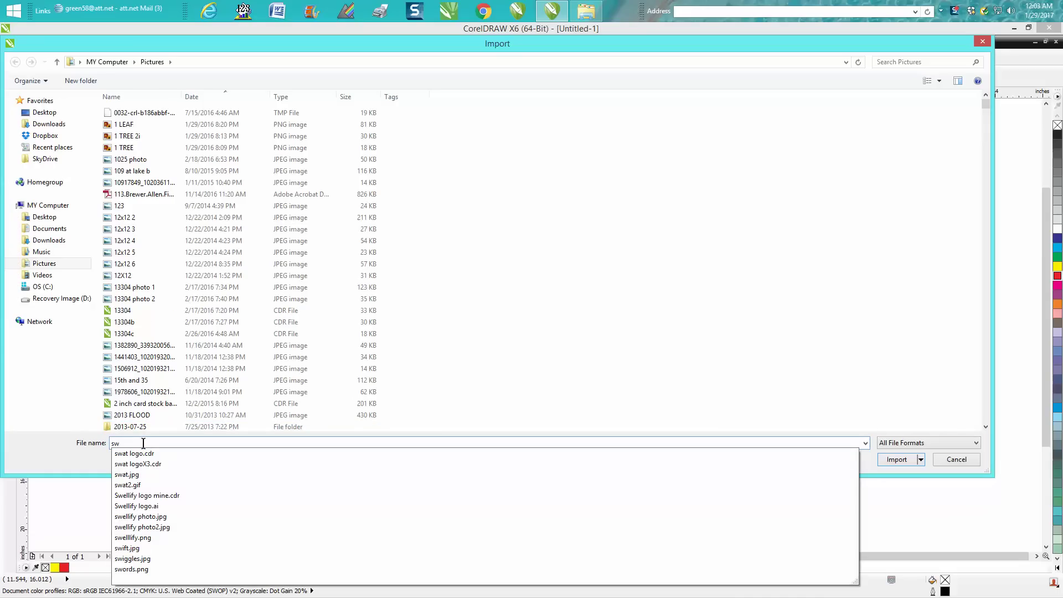
pyautogui.click(145, 560)
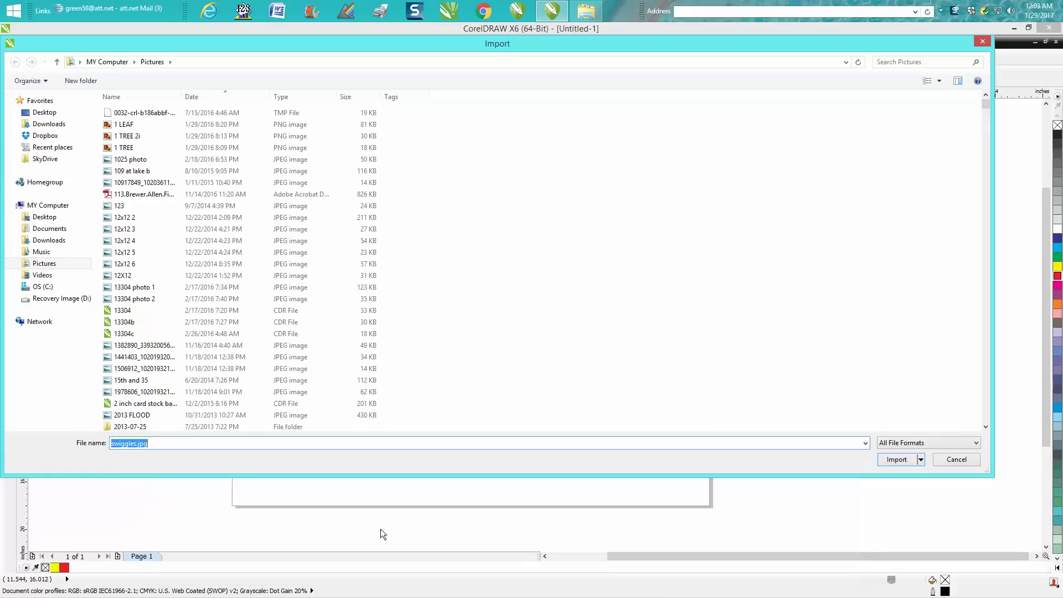
pyautogui.click(904, 460)
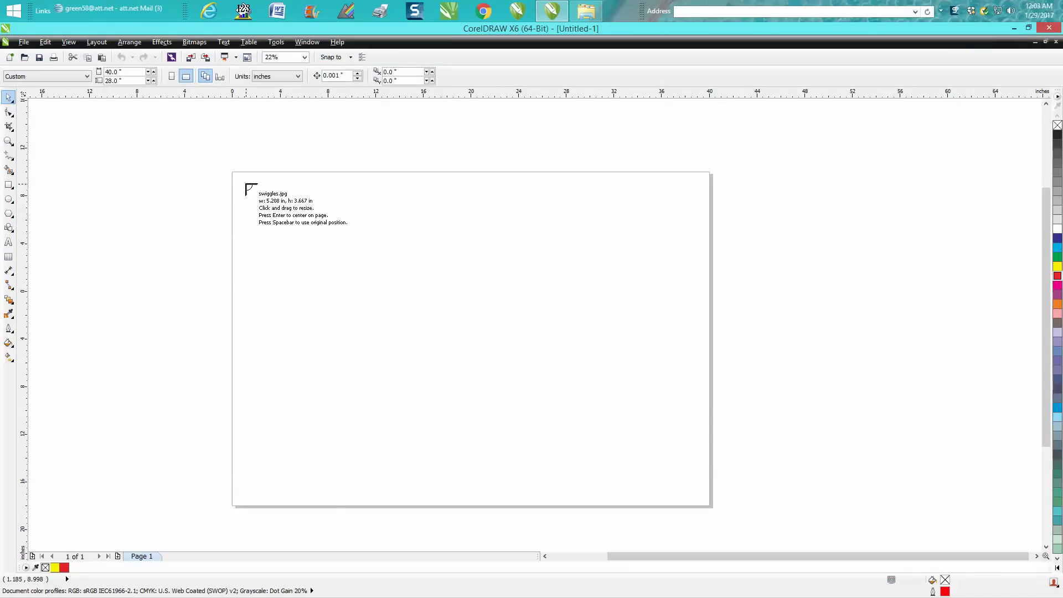
pyautogui.click(232, 172)
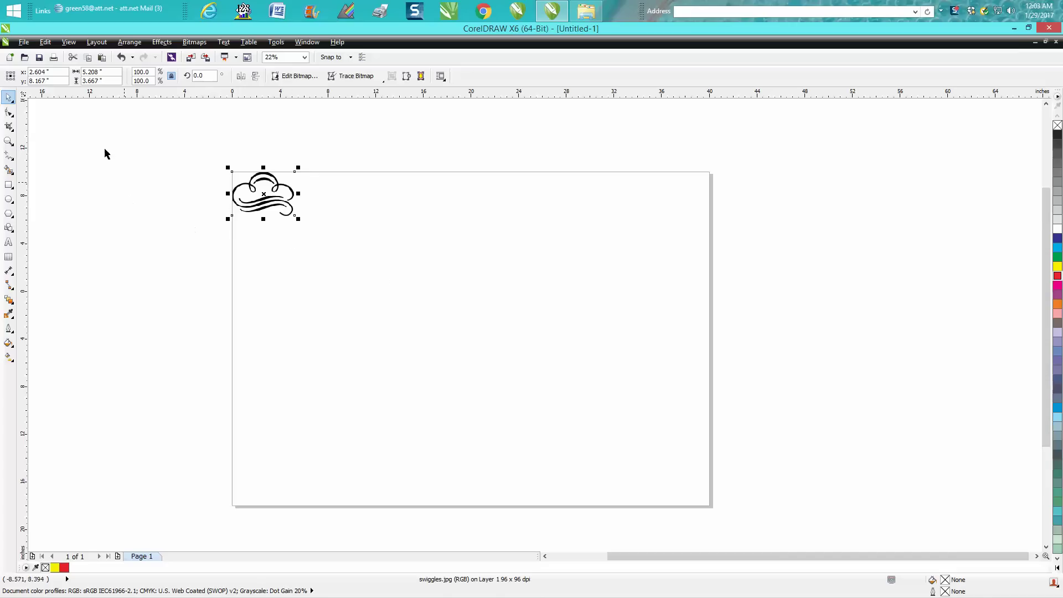
# Import swiggles.jpg again, sized to about 31.5 × 22.2 in across most of the page.
pyautogui.click(24, 42)
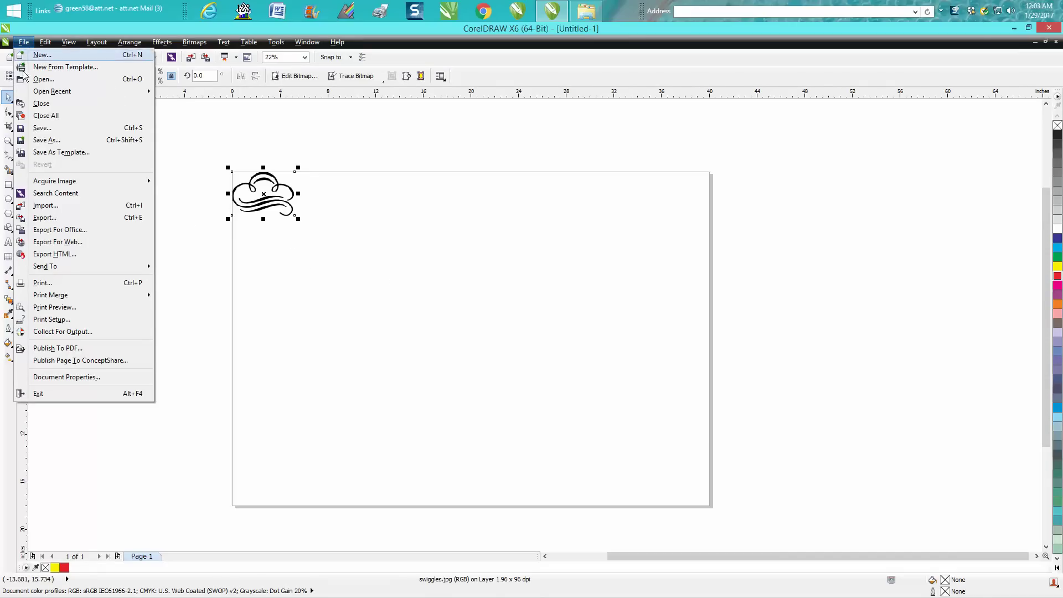
pyautogui.click(46, 206)
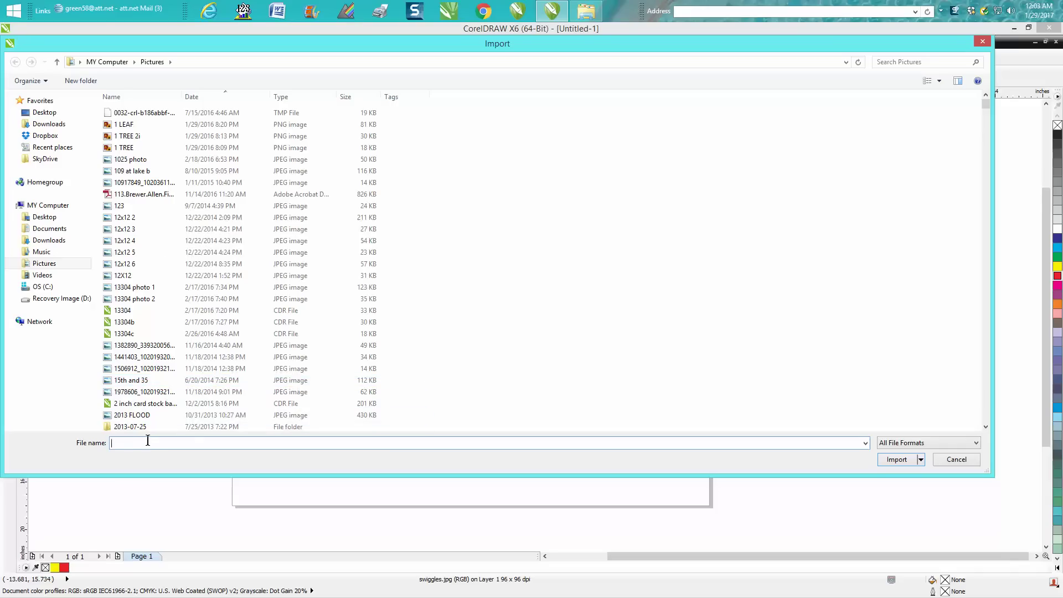
pyautogui.write('sw')
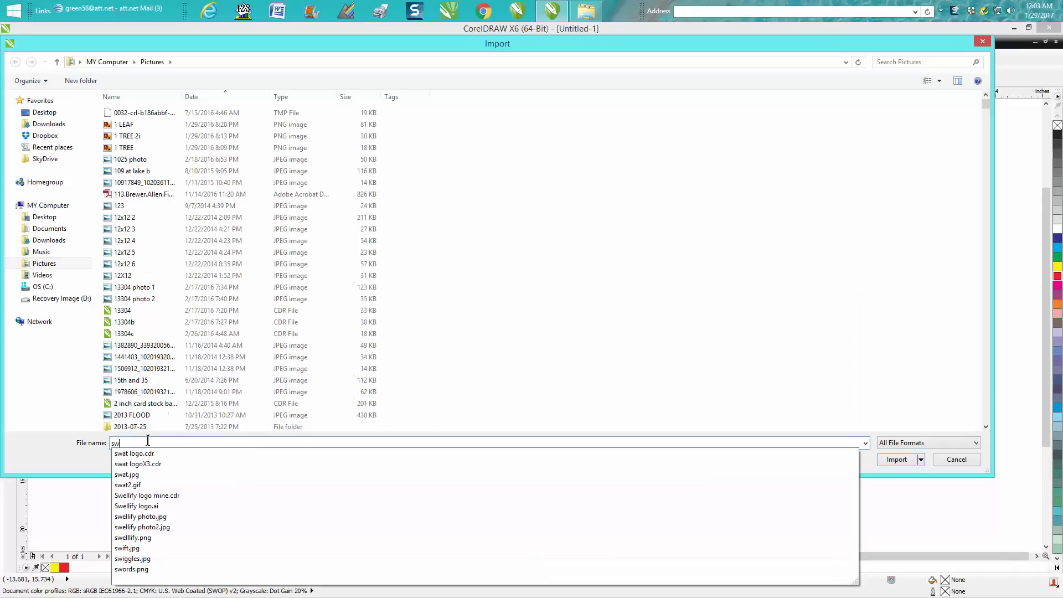
pyautogui.click(145, 559)
pyautogui.click(897, 460)
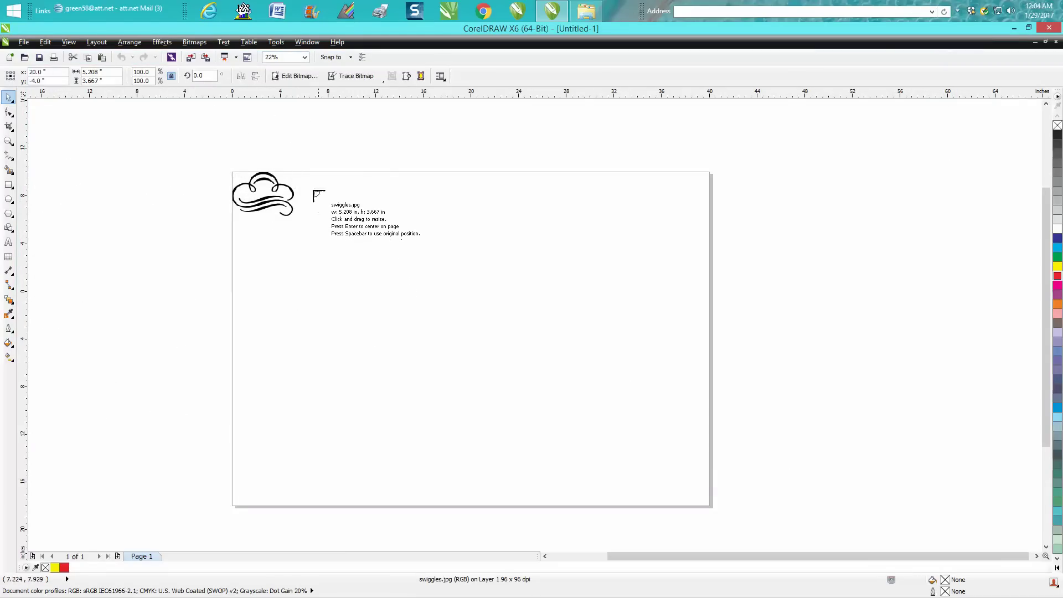
pyautogui.moveTo(304, 182); pyautogui.dragTo(679, 476)
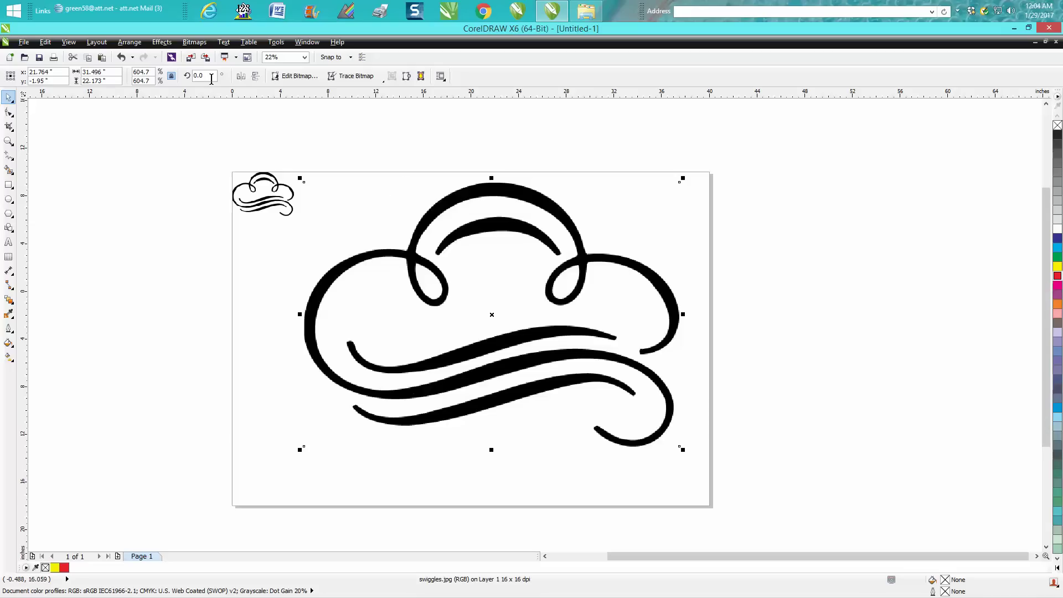
pyautogui.click(258, 183)
# Check both swiggles images' Resample settings without changes, then delete the large copy.
pyautogui.click(194, 42)
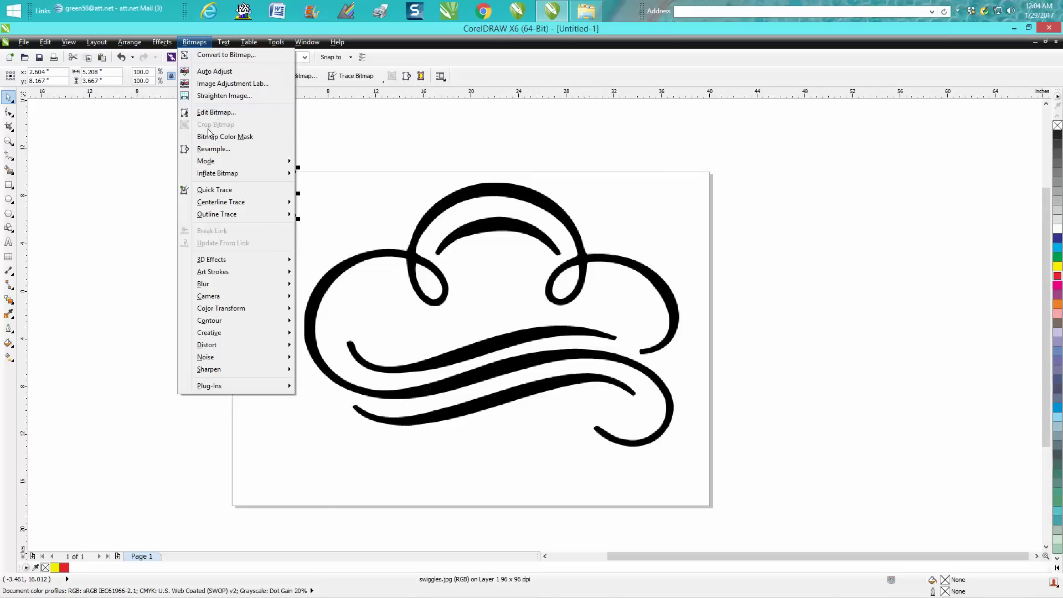
pyautogui.click(213, 149)
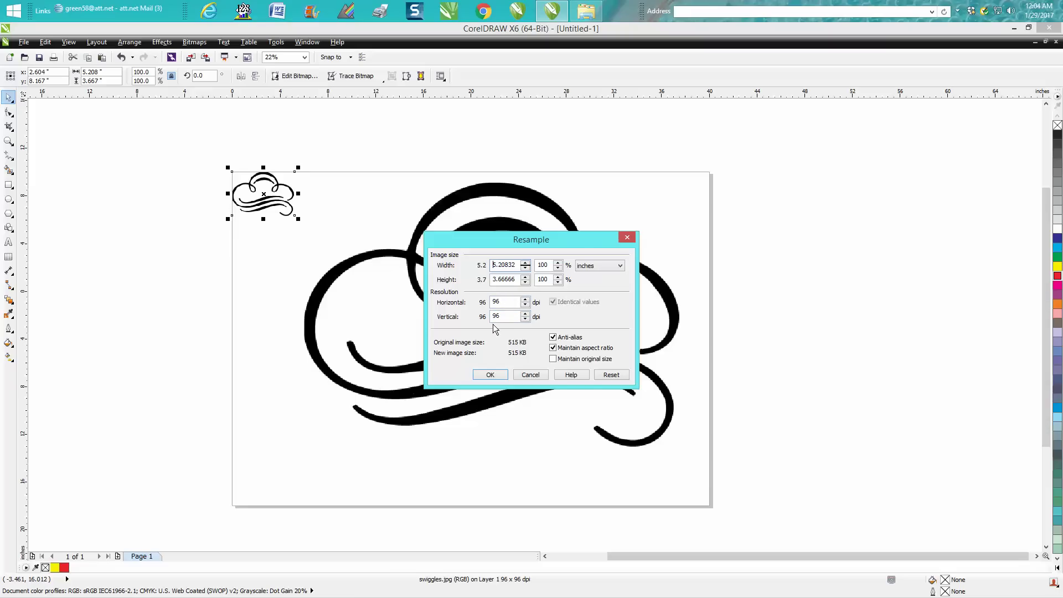
pyautogui.click(530, 375)
pyautogui.click(473, 264)
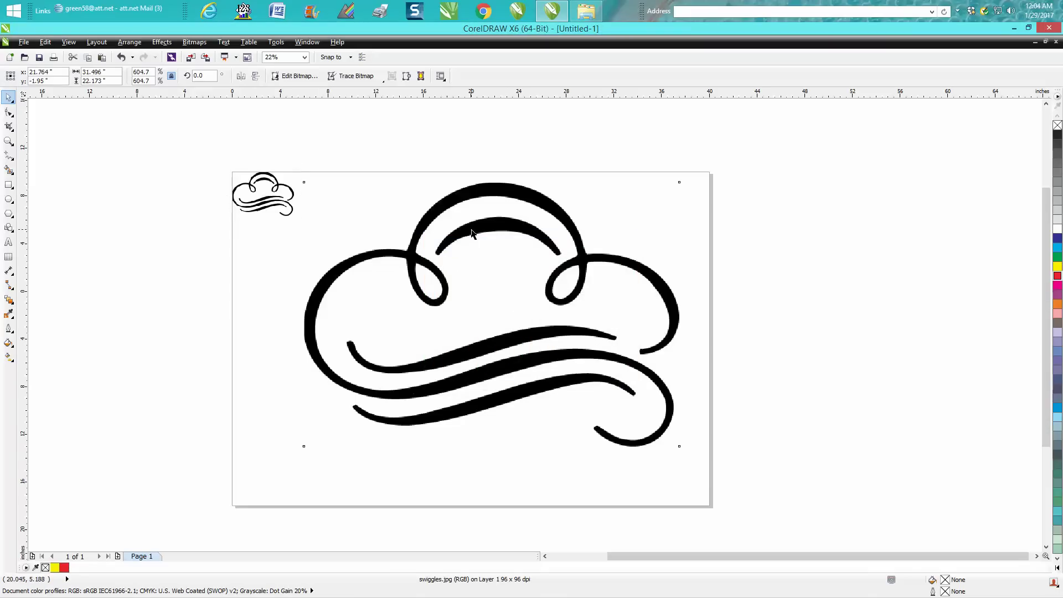
pyautogui.click(193, 44)
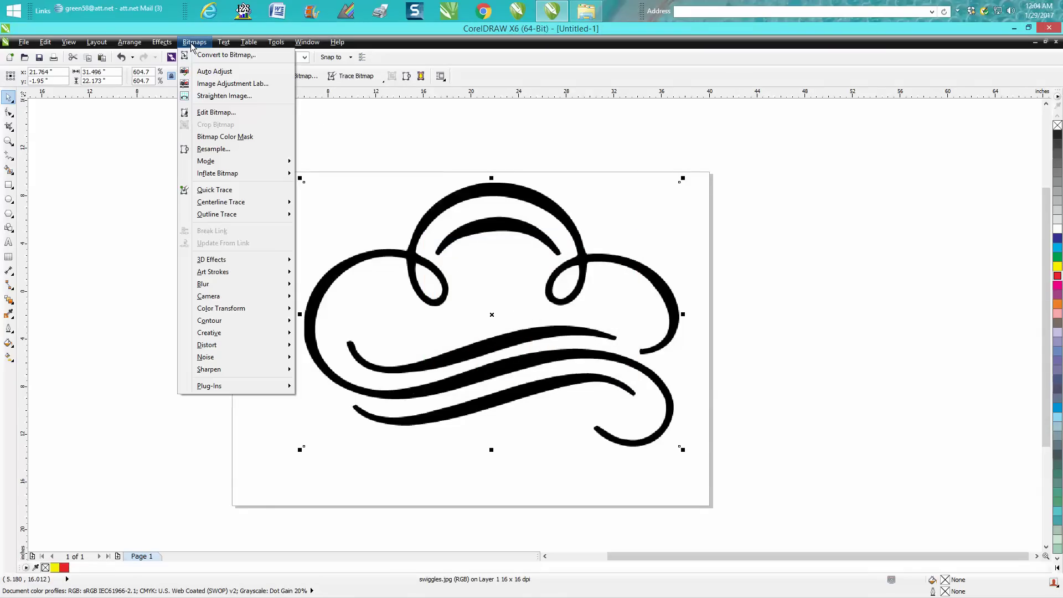
pyautogui.click(212, 149)
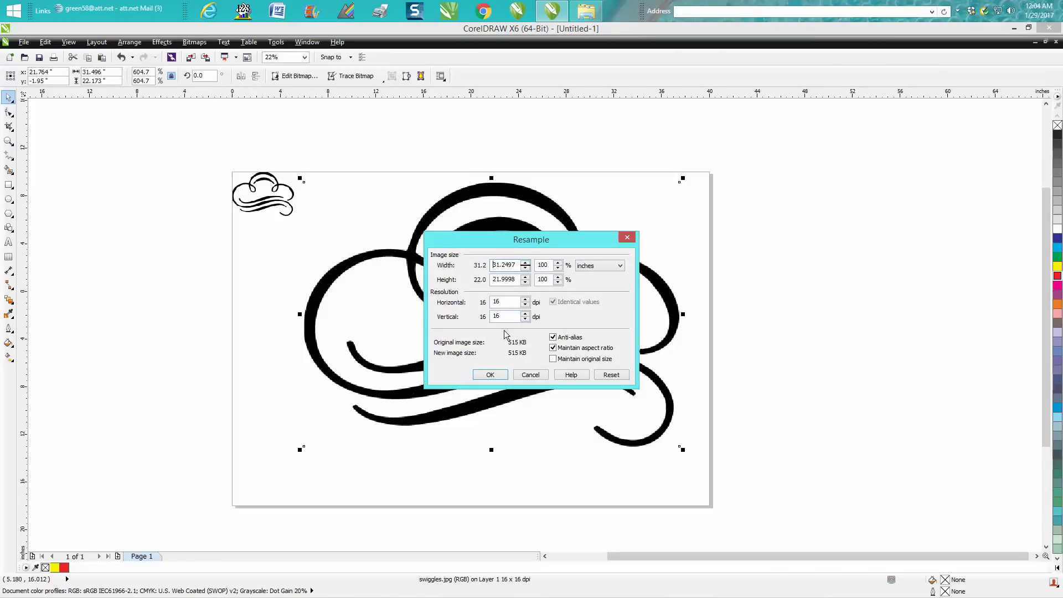
pyautogui.click(530, 376)
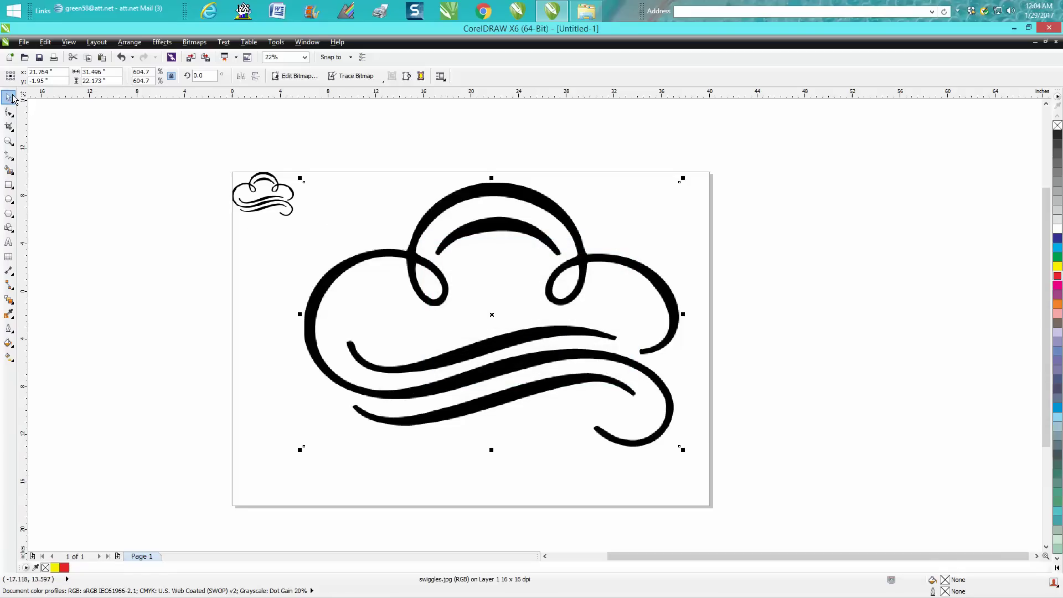
pyautogui.press('Delete')
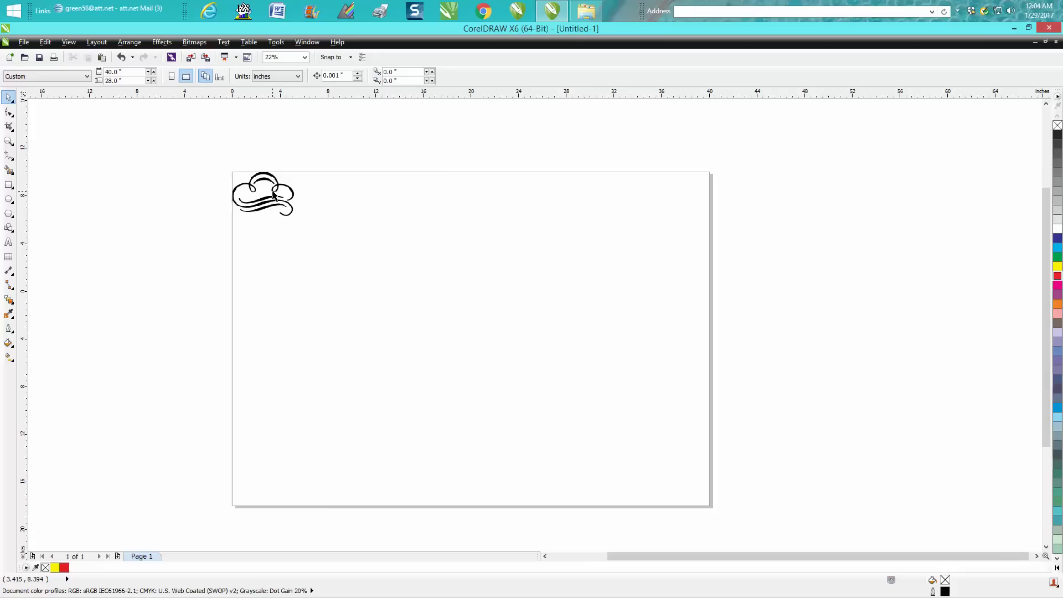
# Arrange CorelDRAW beside Explorer and drag swords.png from Pictures onto the page.
pyautogui.click(1029, 28)
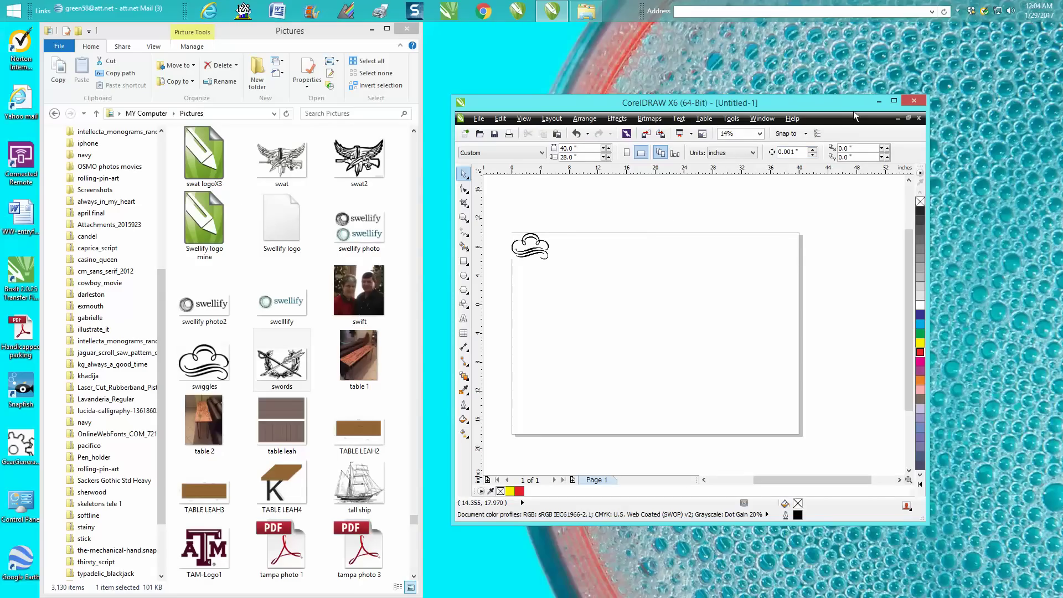
pyautogui.moveTo(855, 113); pyautogui.dragTo(871, 69)
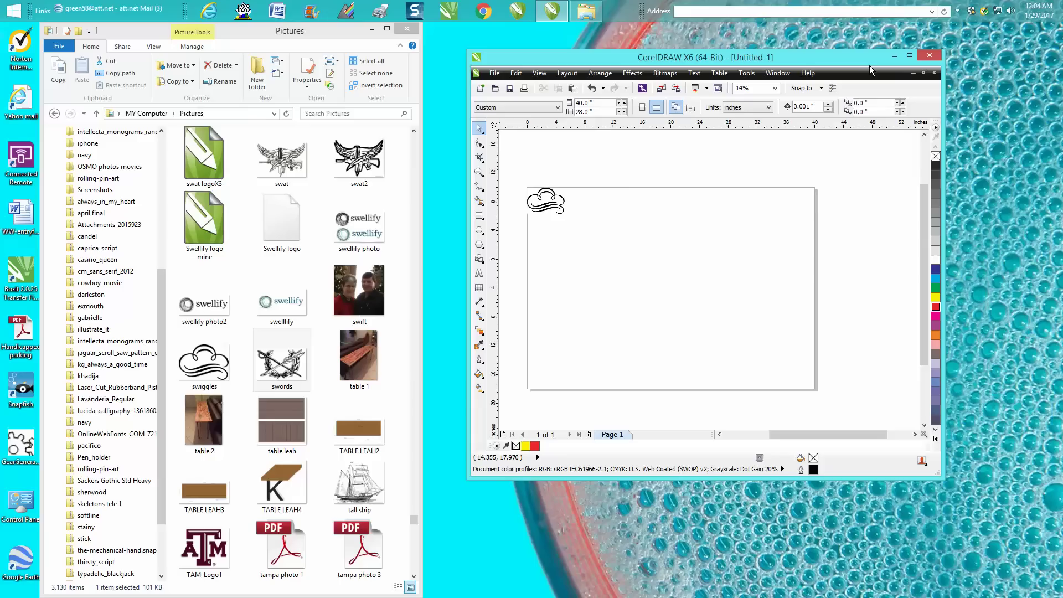
pyautogui.click(302, 365)
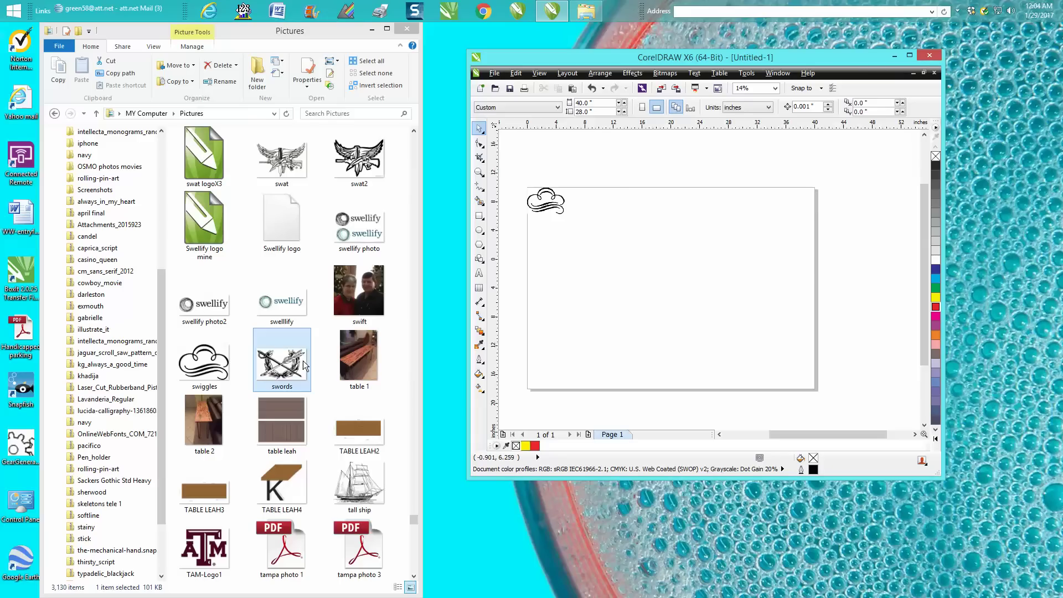
pyautogui.moveTo(284, 361); pyautogui.dragTo(584, 275)
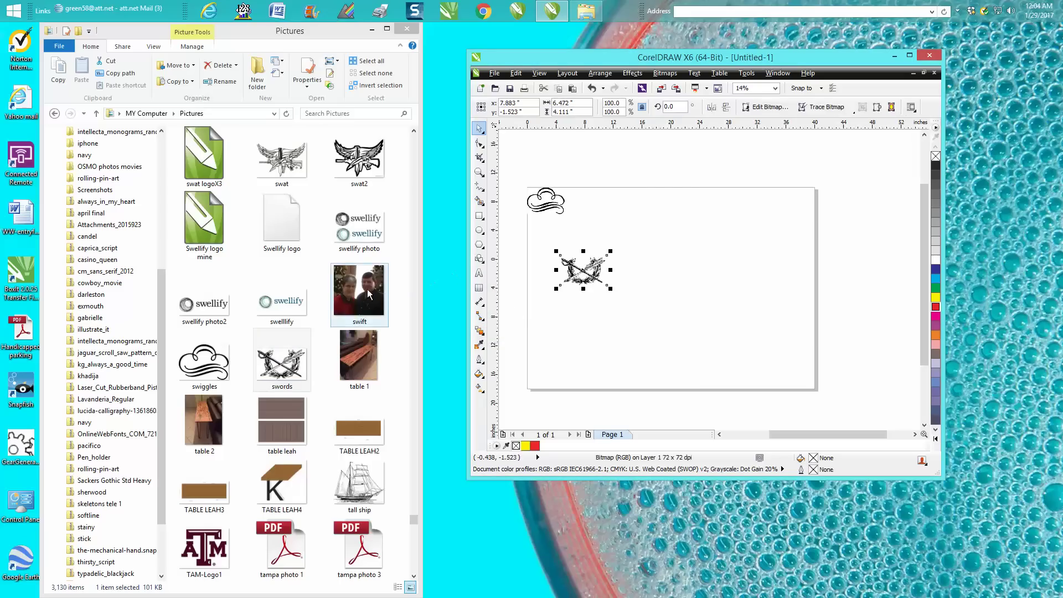
# Remove the accidentally added swellify photo from the page and maximize CorelDRAW again.
pyautogui.moveTo(359, 227); pyautogui.dragTo(641, 249)
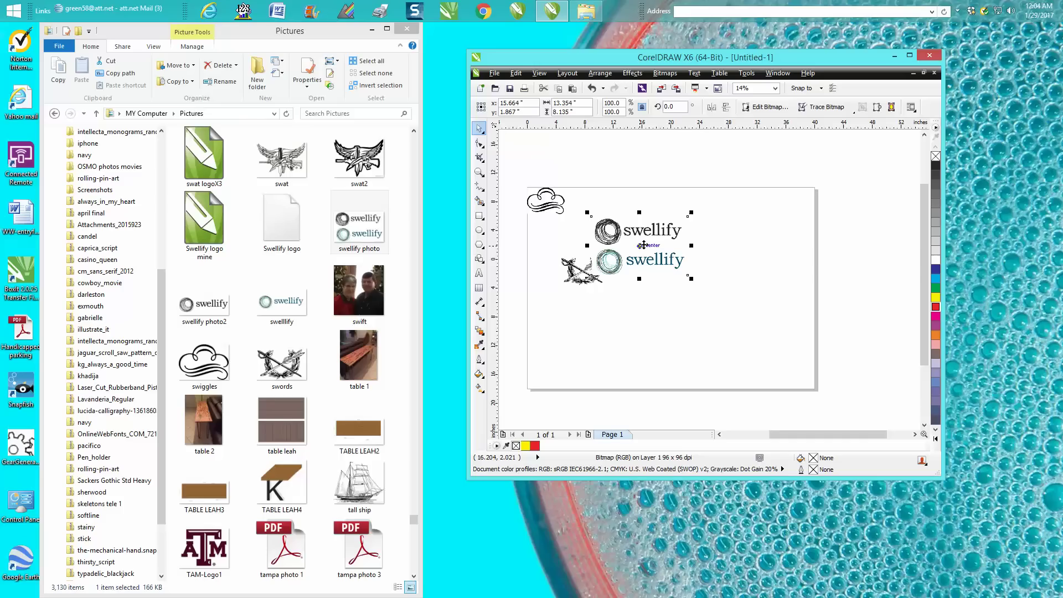
pyautogui.press('Delete')
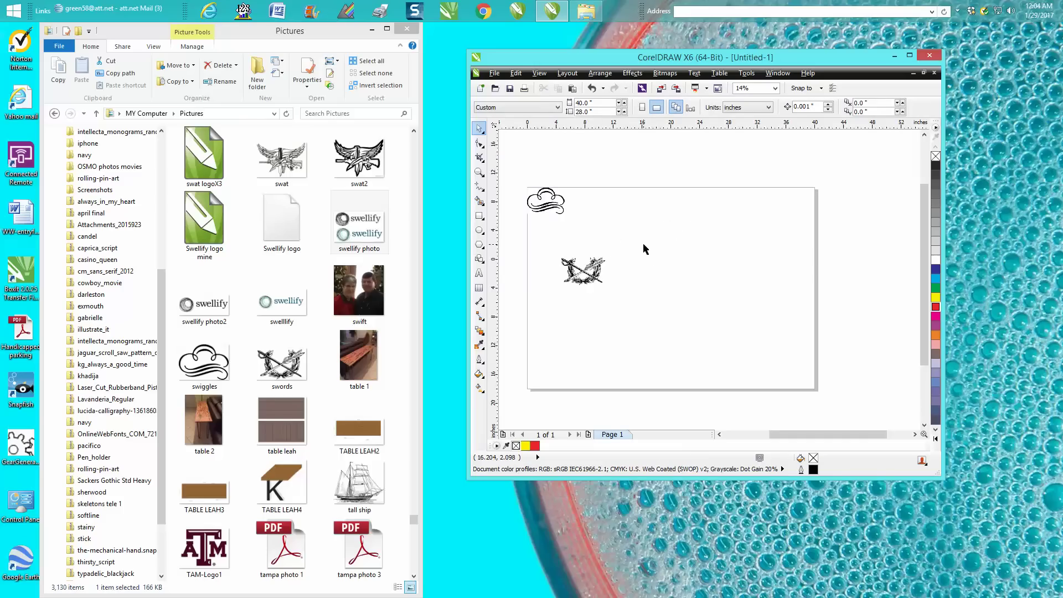
pyautogui.click(909, 56)
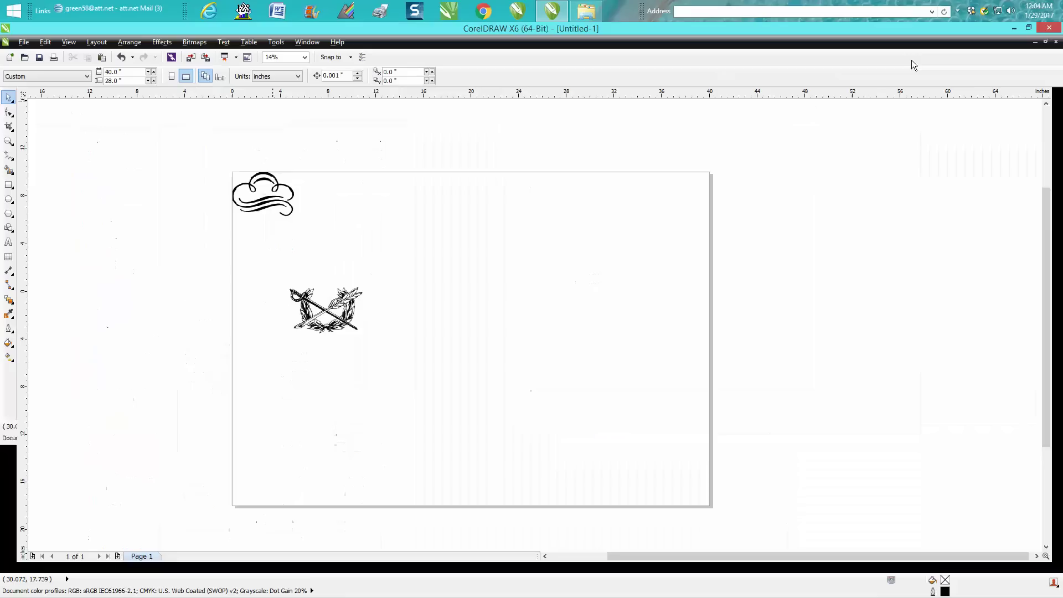
# Move the swirl image off the page and stack two swords copies at the top-left.
pyautogui.click(250, 202)
pyautogui.moveTo(250, 201); pyautogui.dragTo(149, 193)
pyautogui.click(332, 335)
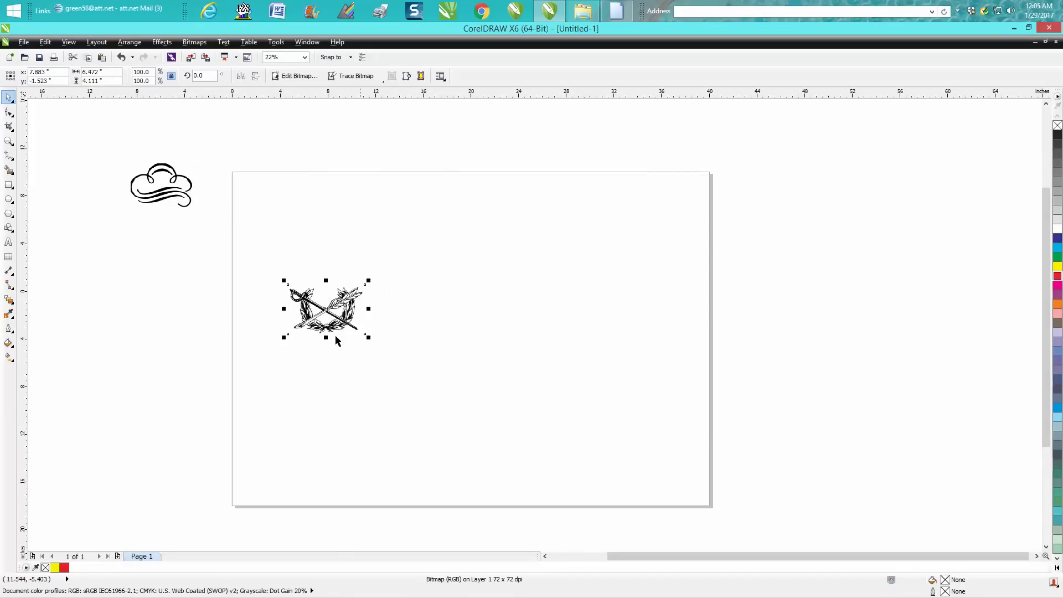
pyautogui.moveTo(326, 312); pyautogui.dragTo(289, 211)
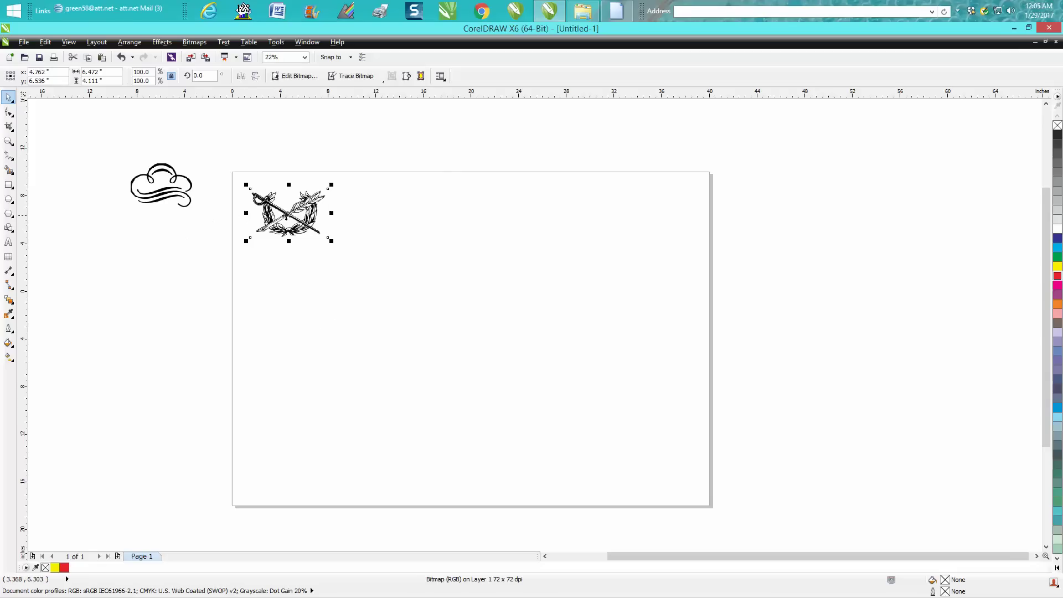
pyautogui.moveTo(287, 215); pyautogui.dragTo(286, 292)
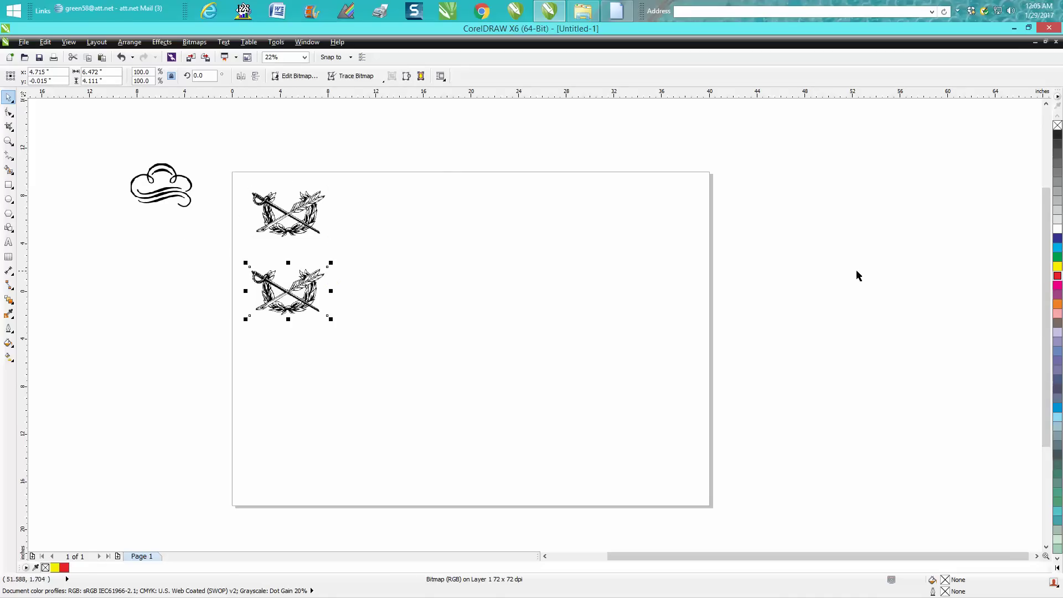
# Draw a yellow rectangle in the page's top-right corner and send it to the back of the page.
pyautogui.click(8, 184)
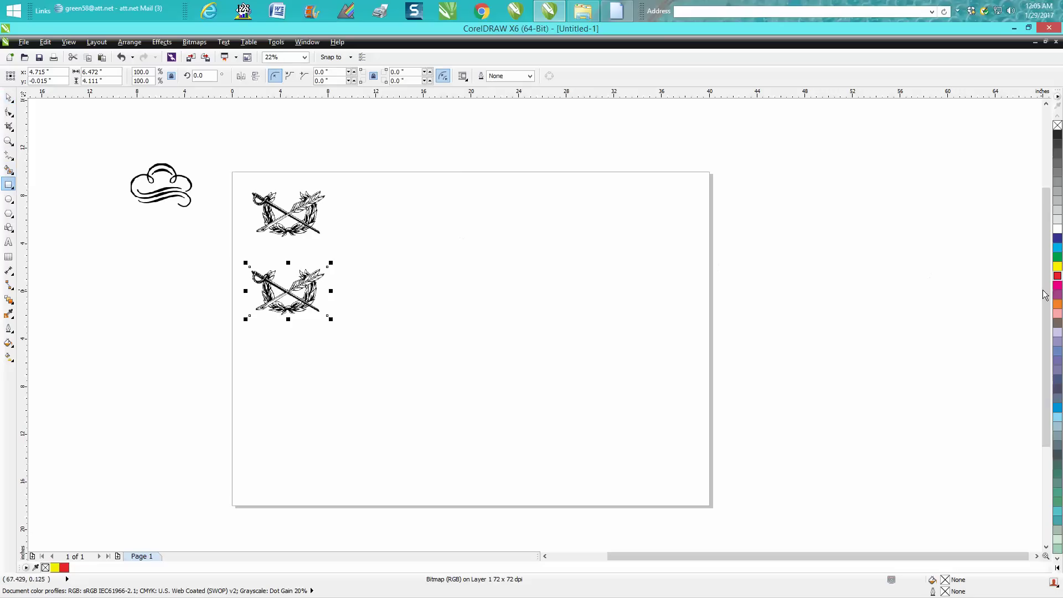
pyautogui.moveTo(554, 176)
pyautogui.mouseDown()
pyautogui.moveTo(591, 247)
pyautogui.moveTo(729, 316)
pyautogui.mouseUp()
pyautogui.click(1057, 266)
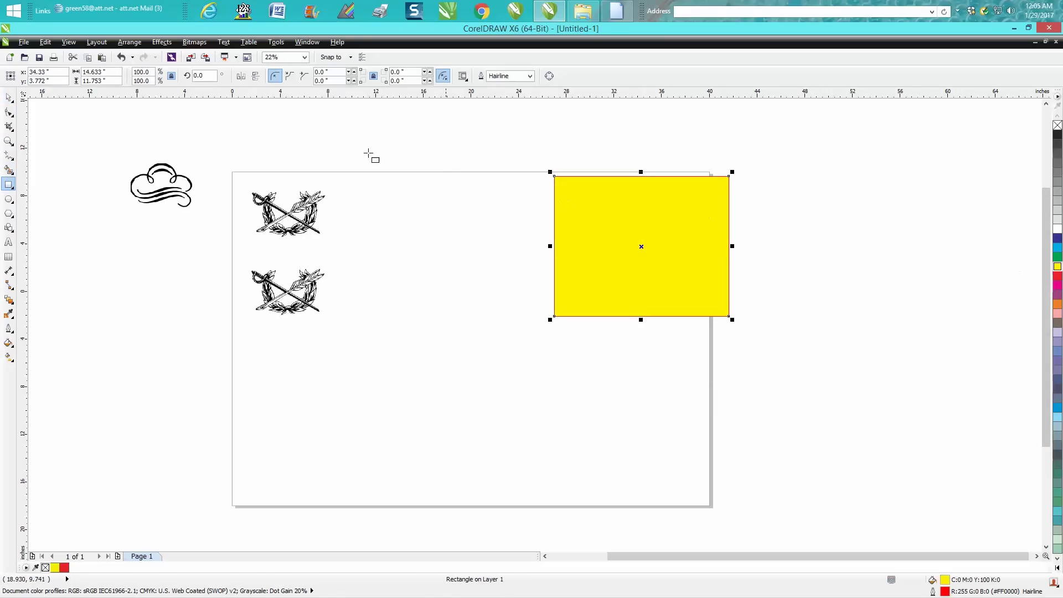
pyautogui.moveTo(641, 246); pyautogui.dragTo(620, 240)
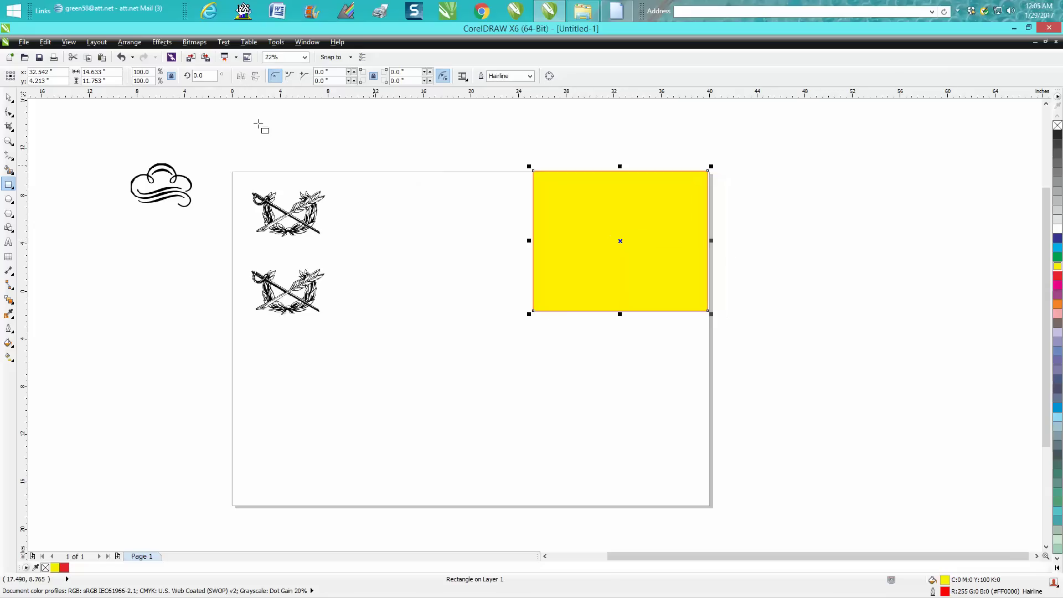
pyautogui.click(134, 44)
pyautogui.moveTo(138, 100)
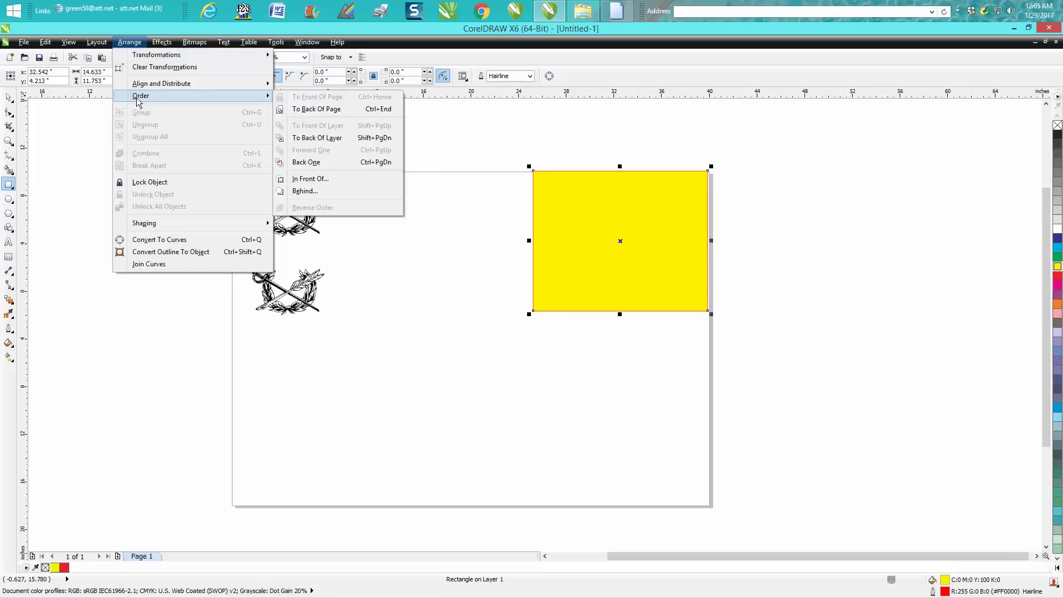
pyautogui.click(316, 110)
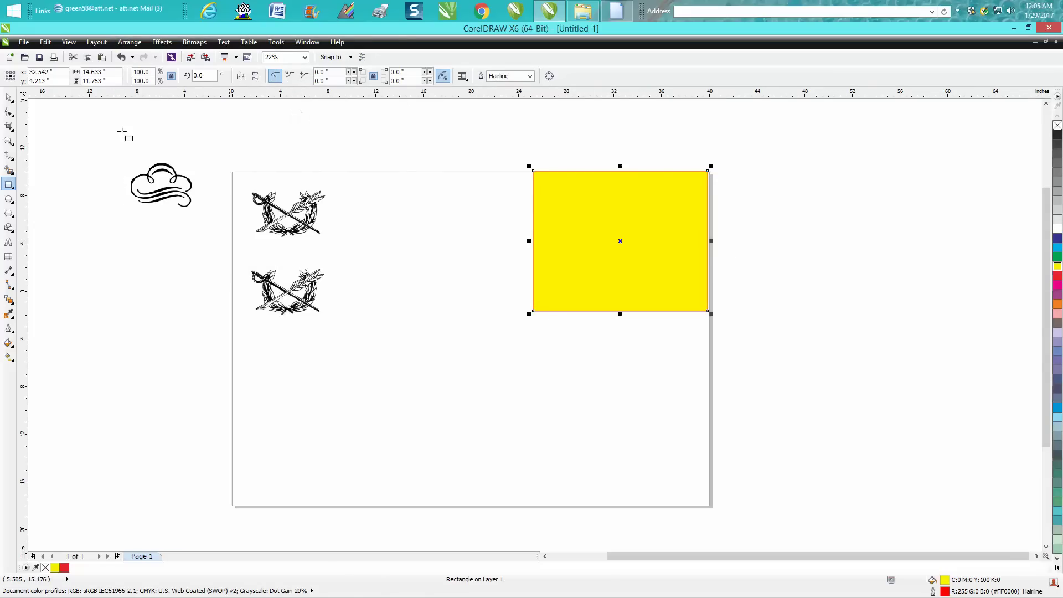
pyautogui.click(9, 97)
pyautogui.moveTo(220, 170); pyautogui.dragTo(357, 346)
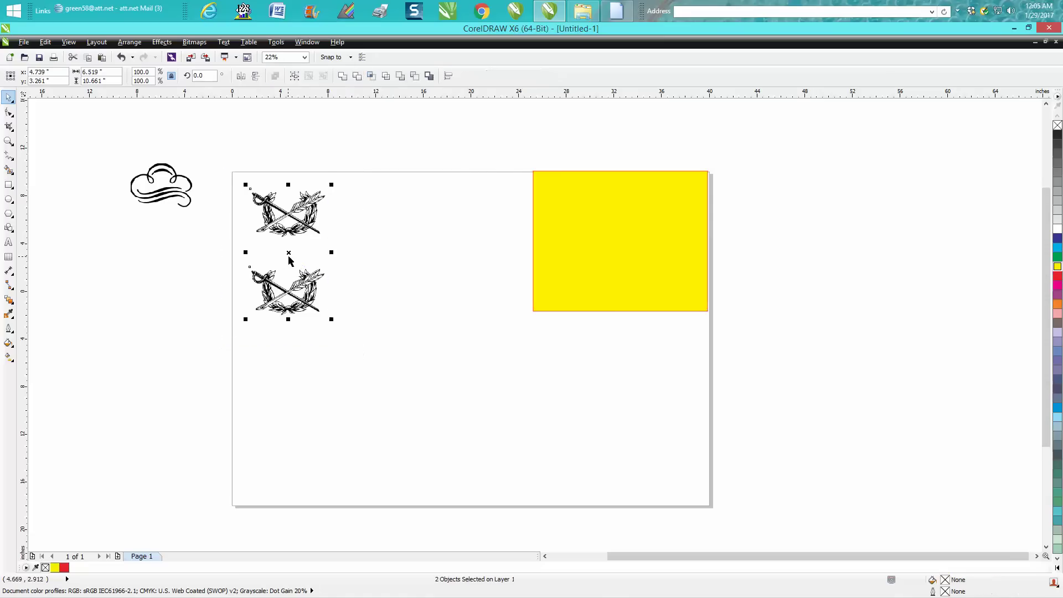
# Shift both swords images right, next to the yellow rectangle, and zoom in on that area.
pyautogui.moveTo(285, 256); pyautogui.dragTo(364, 336)
pyautogui.moveTo(291, 250); pyautogui.dragTo(401, 243)
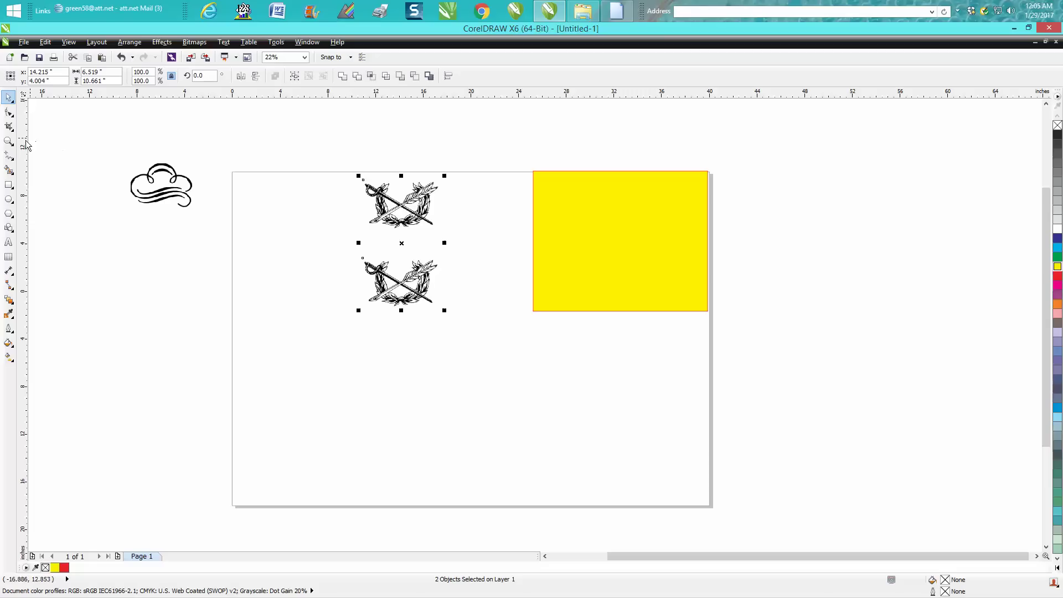
pyautogui.click(8, 141)
pyautogui.moveTo(327, 156); pyautogui.dragTo(762, 375)
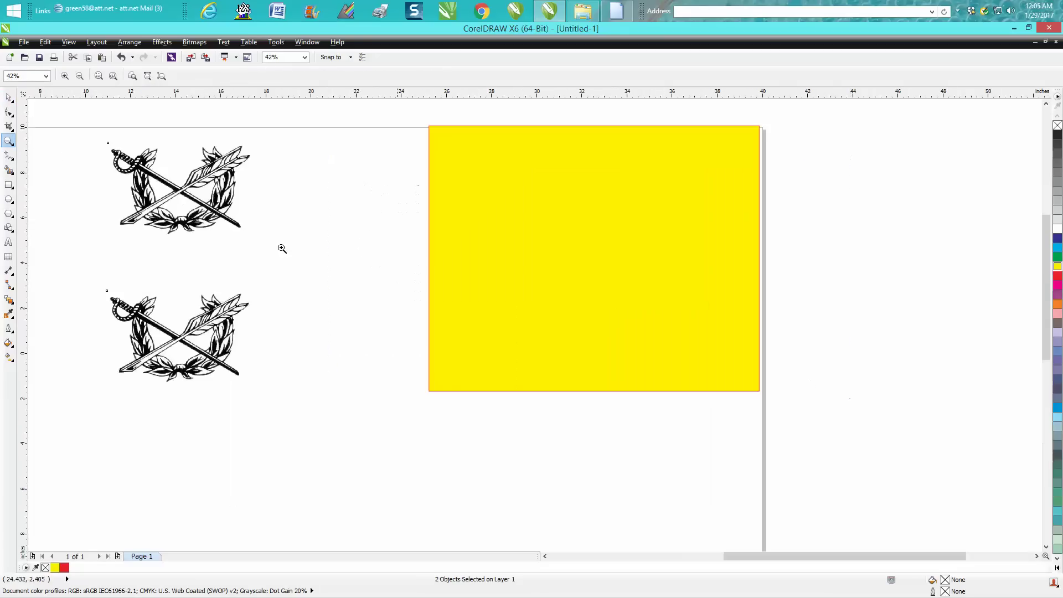
pyautogui.click(8, 97)
pyautogui.press('Escape')
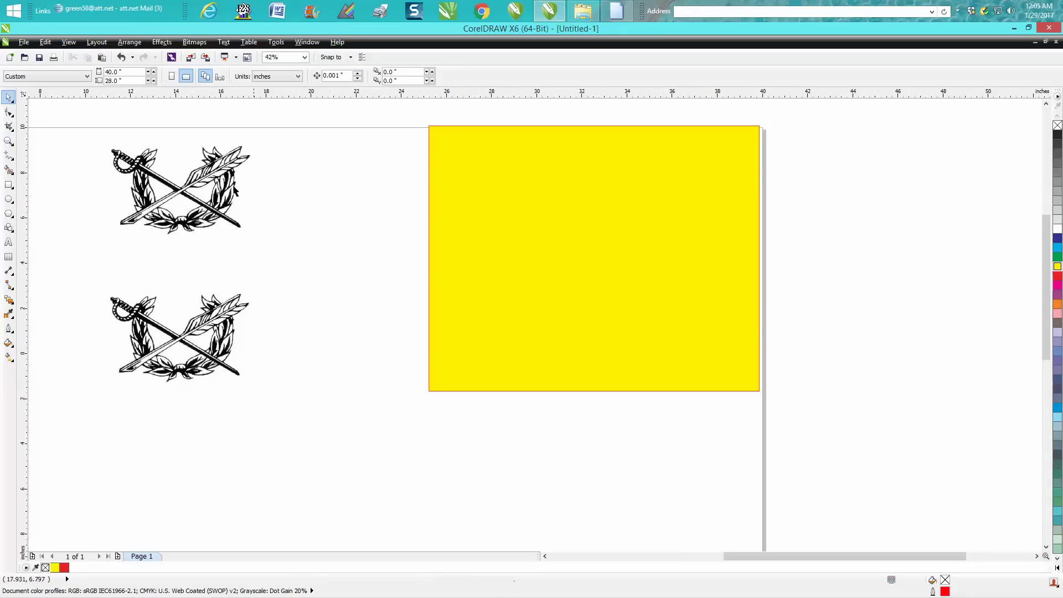
pyautogui.click(217, 175)
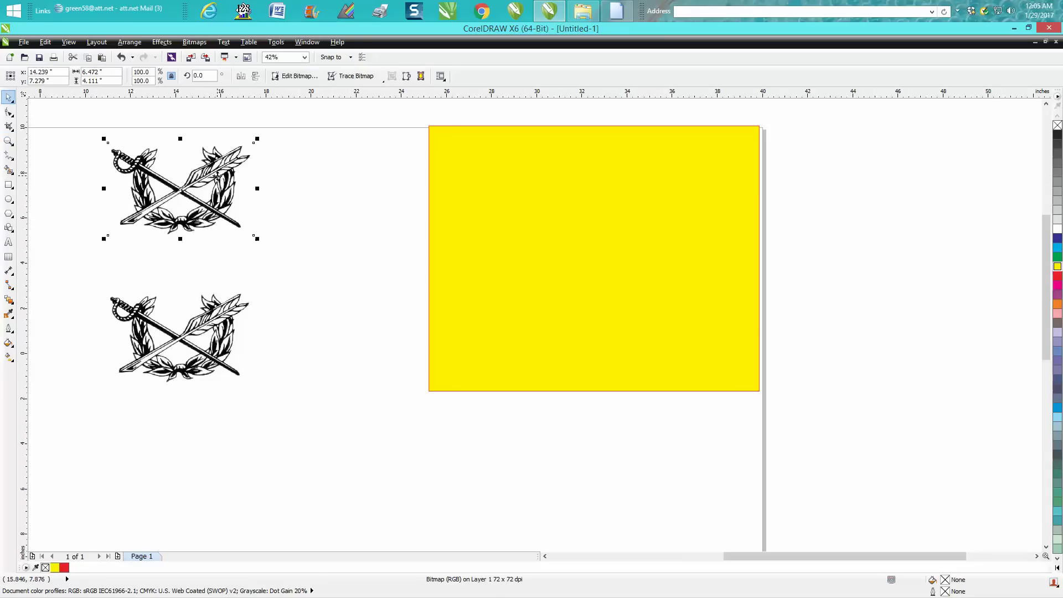
# Trace the upper swords image as Outline Trace line art with background removed, onto the yellow rectangle.
pyautogui.click(360, 77)
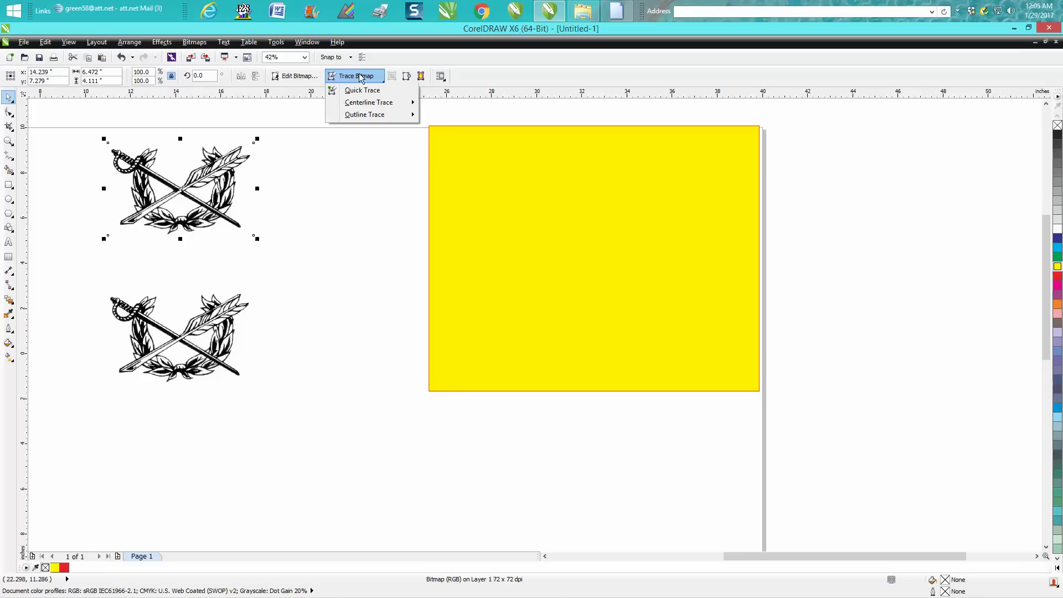
pyautogui.moveTo(360, 114)
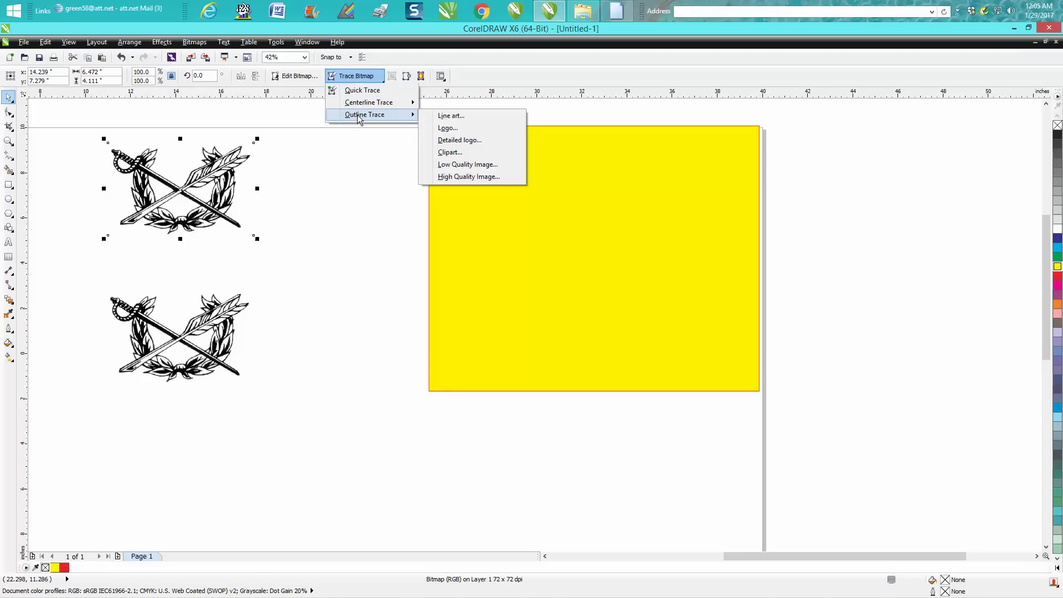
pyautogui.click(443, 117)
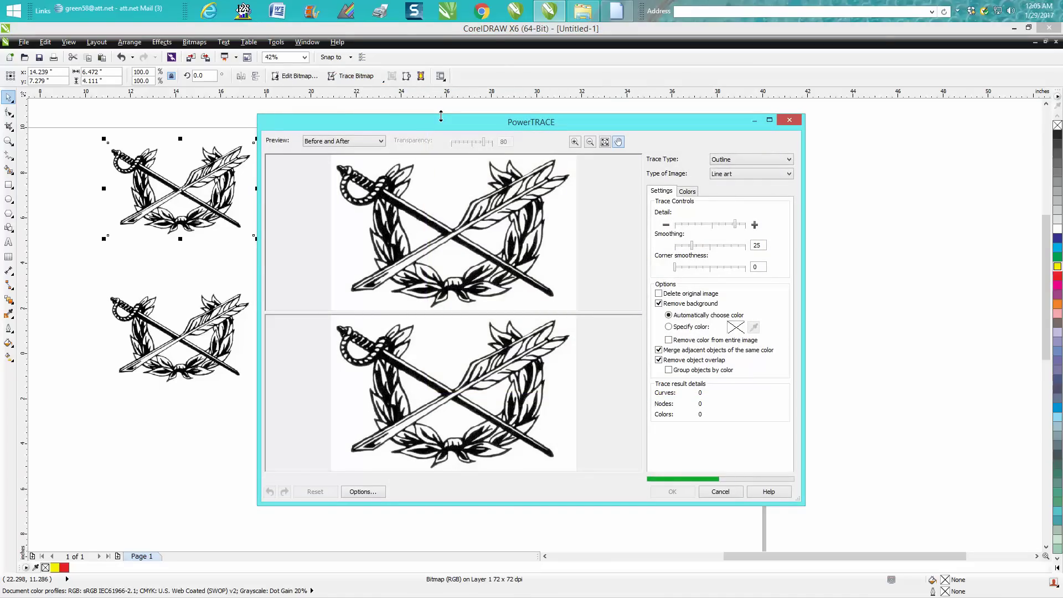
pyautogui.click(671, 492)
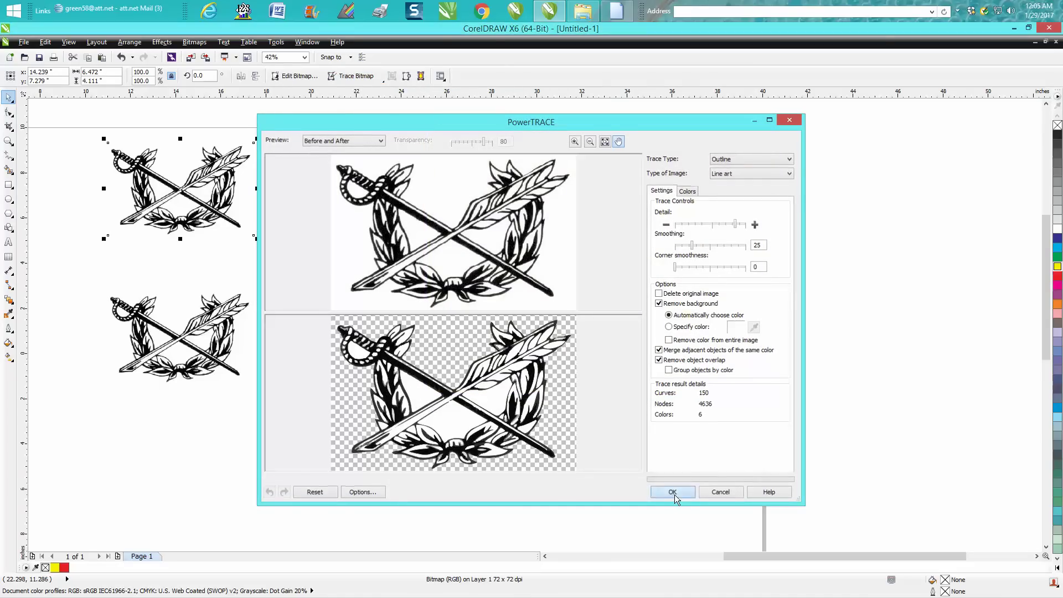
pyautogui.moveTo(206, 198); pyautogui.dragTo(548, 201)
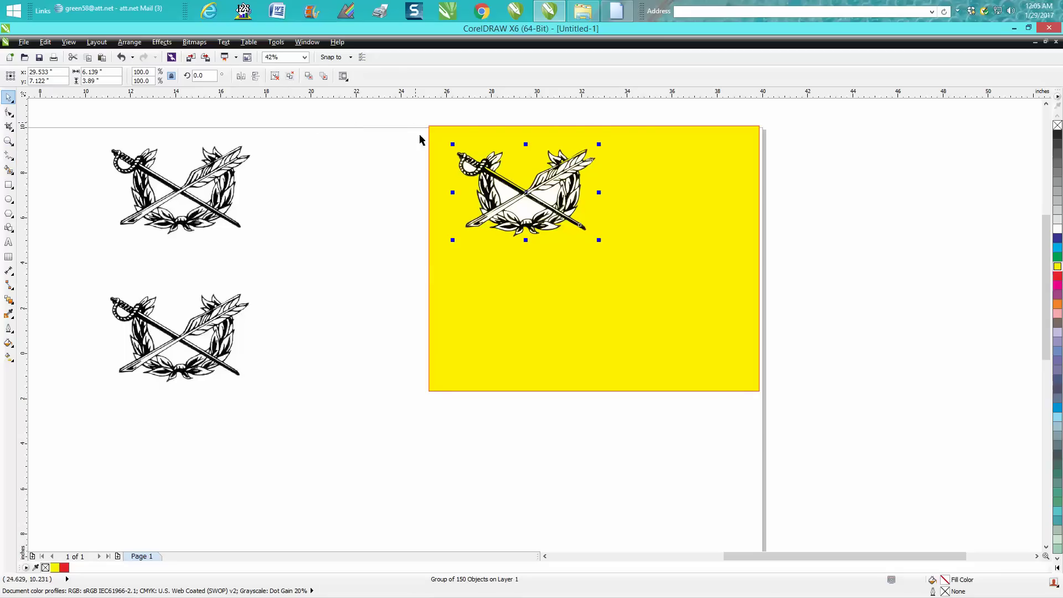
# Ungroup the traced emblem and delete the white piece between the swords so yellow shows through.
pyautogui.moveTo(420, 135); pyautogui.dragTo(647, 266)
pyautogui.click(9, 141)
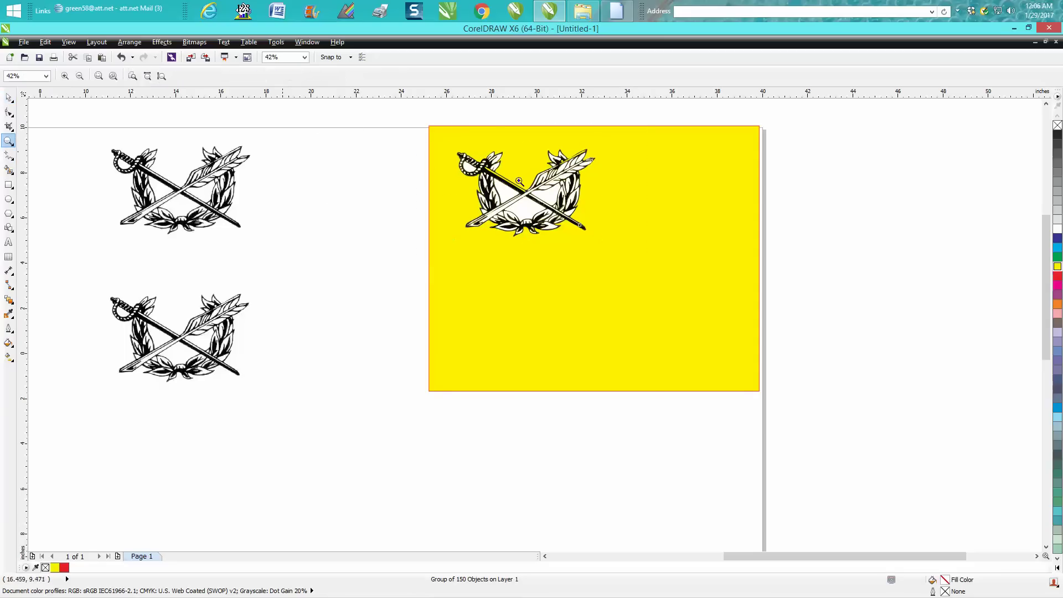
pyautogui.moveTo(446, 131); pyautogui.dragTo(699, 297)
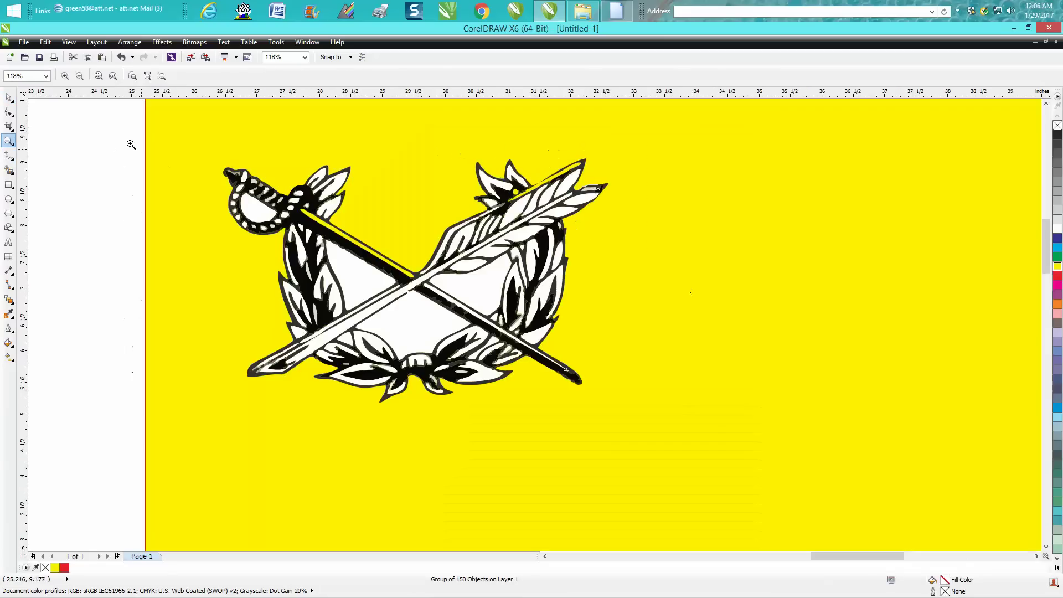
pyautogui.click(9, 97)
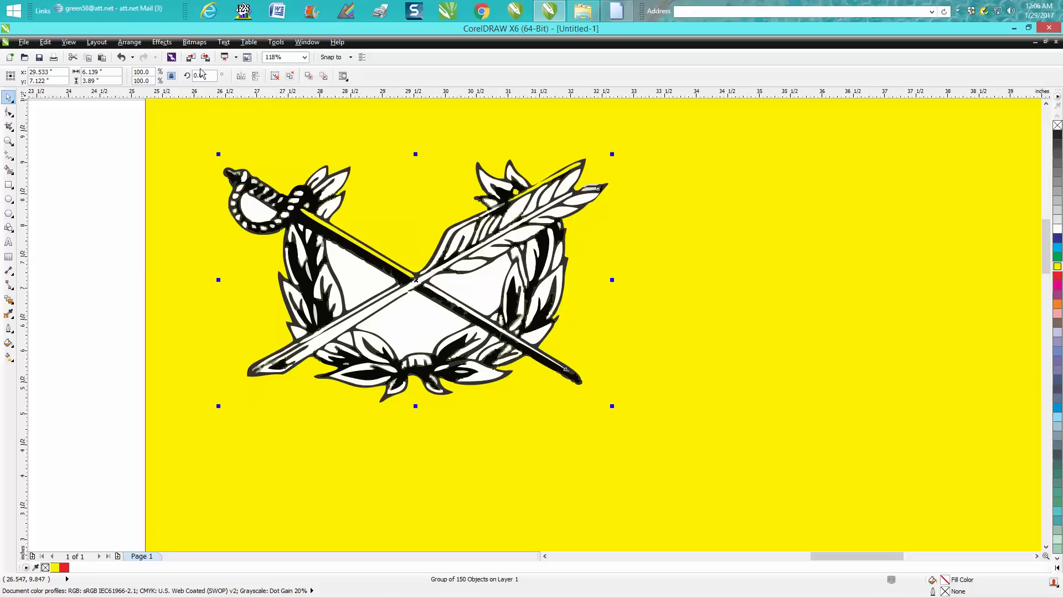
pyautogui.click(129, 42)
pyautogui.click(149, 124)
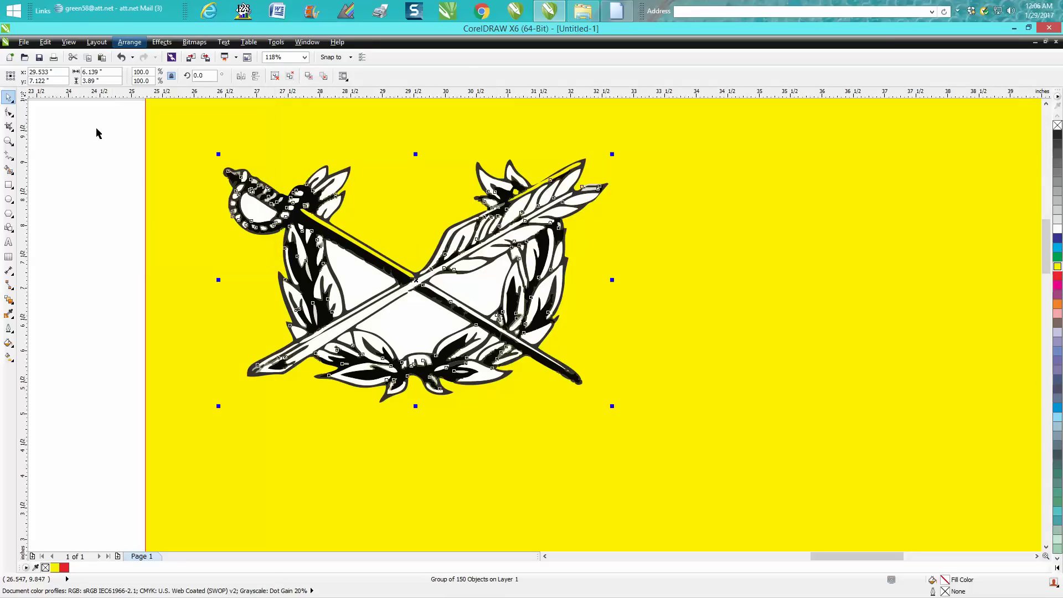
pyautogui.click(98, 130)
pyautogui.click(361, 278)
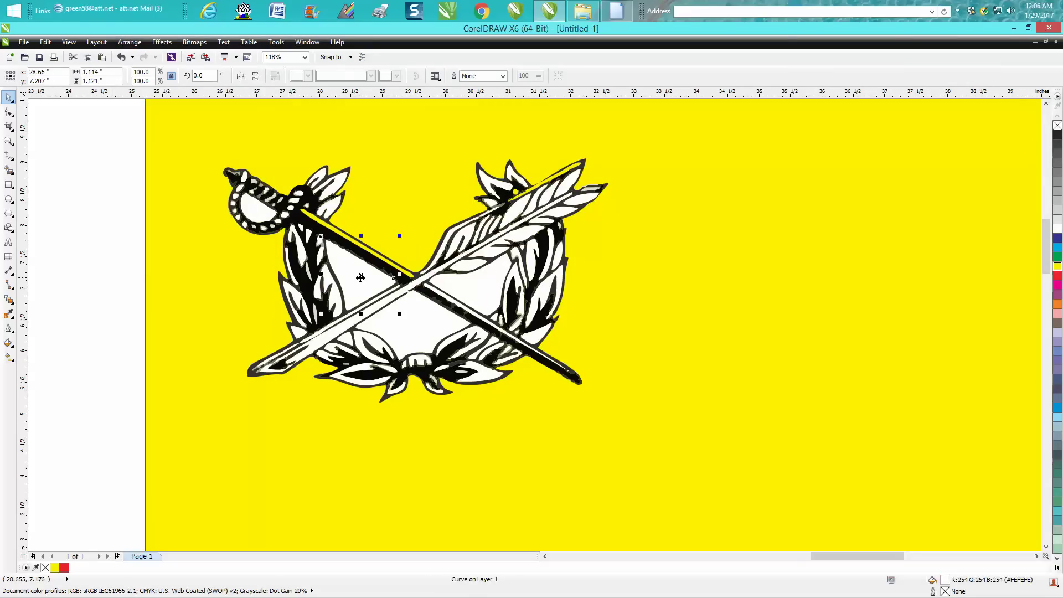
pyautogui.press('Delete')
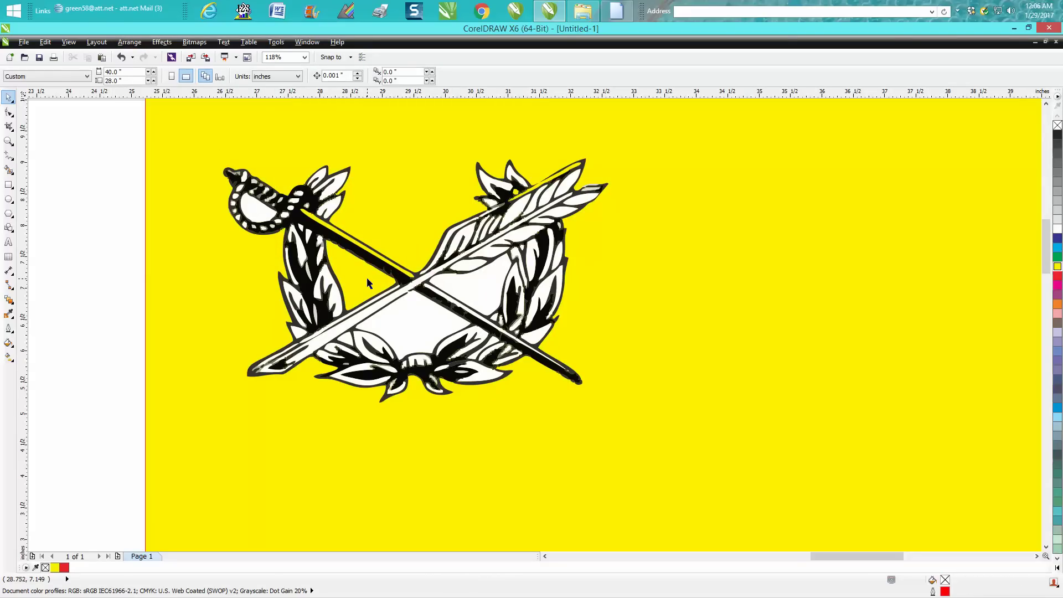
# Move the lower-left swords bitmap right, beside the yellow rectangle's left edge.
pyautogui.scroll(-3, 368, 279)
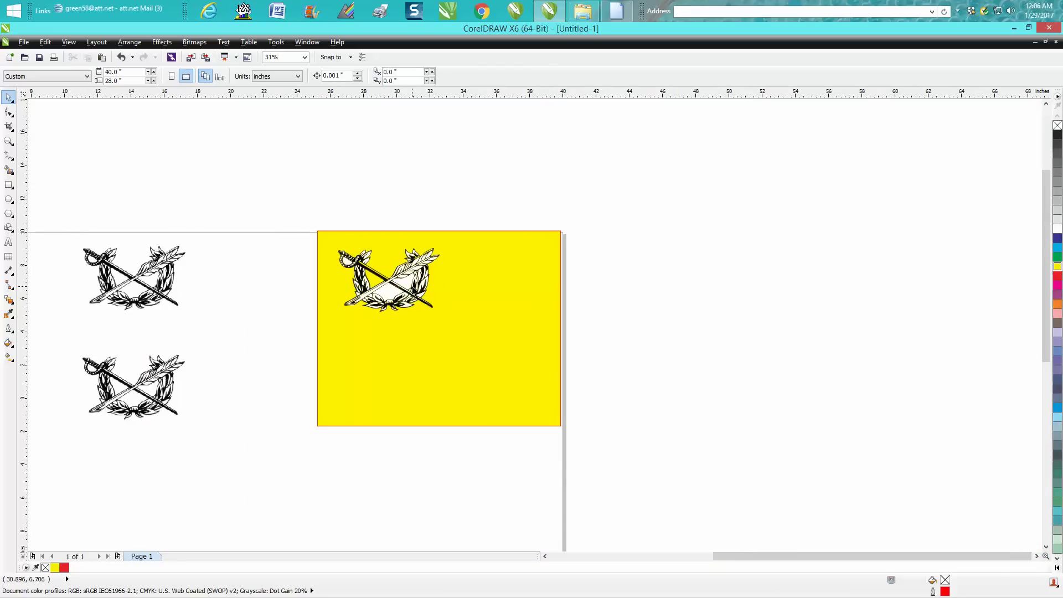
pyautogui.click(414, 289)
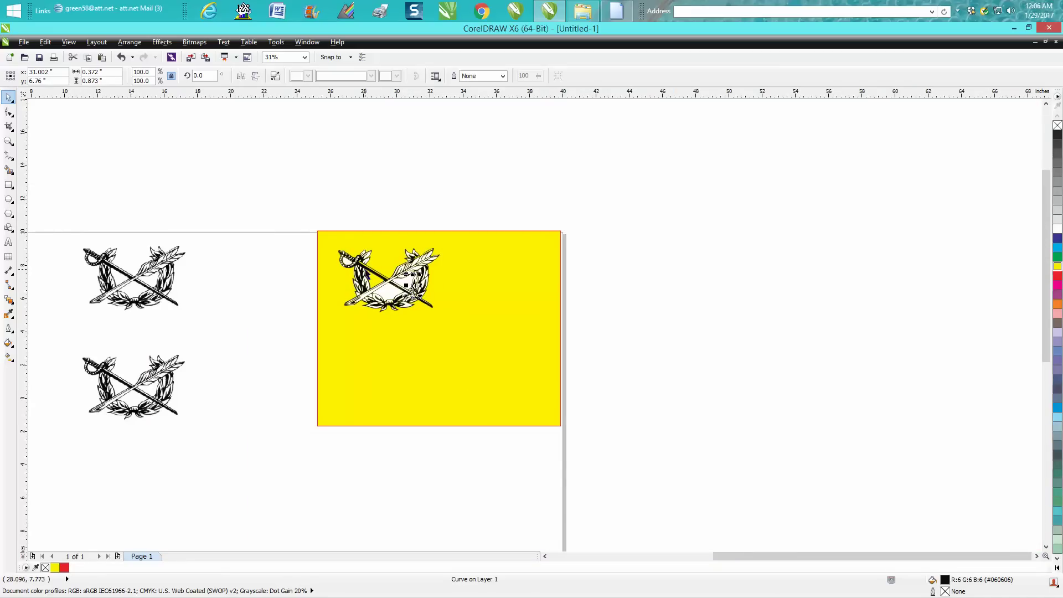
pyautogui.click(367, 272)
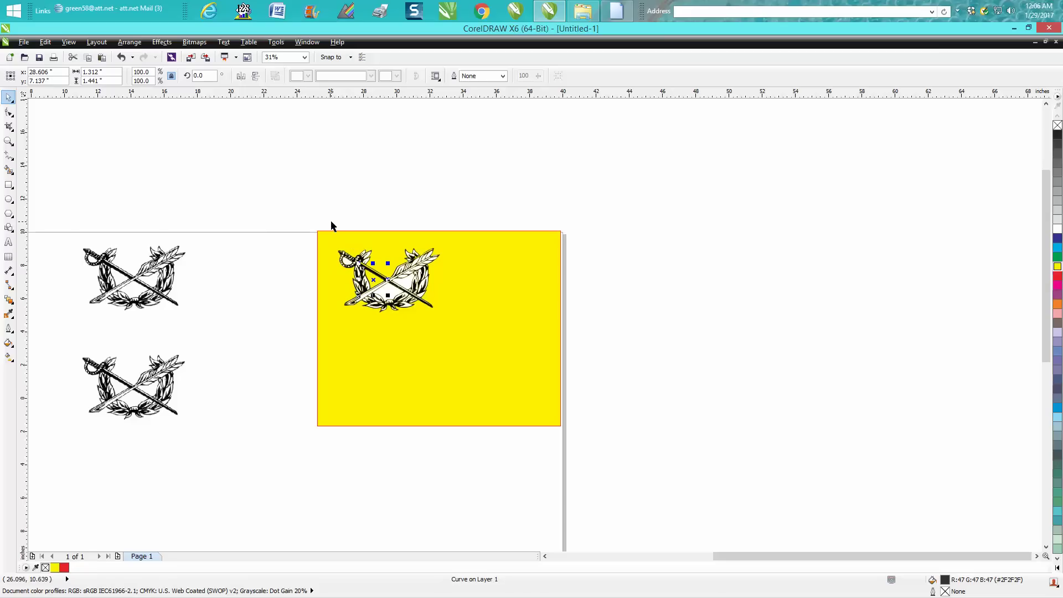
pyautogui.click(141, 380)
pyautogui.moveTo(139, 384); pyautogui.dragTo(259, 374)
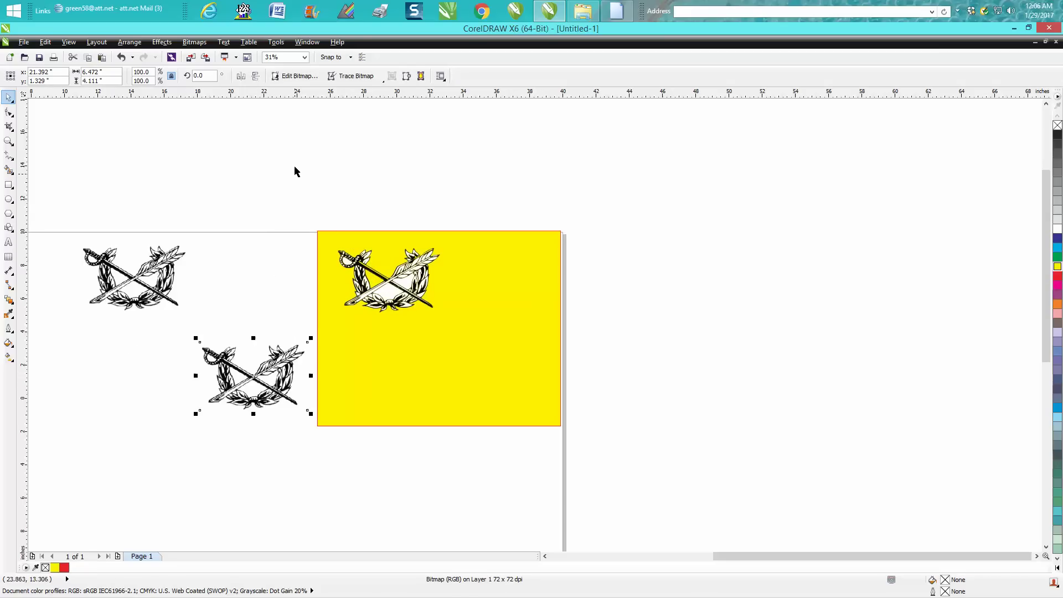
# Mask out the lower emblem's white background with Bitmap Color Mask, replacing its existing mask.
pyautogui.click(195, 42)
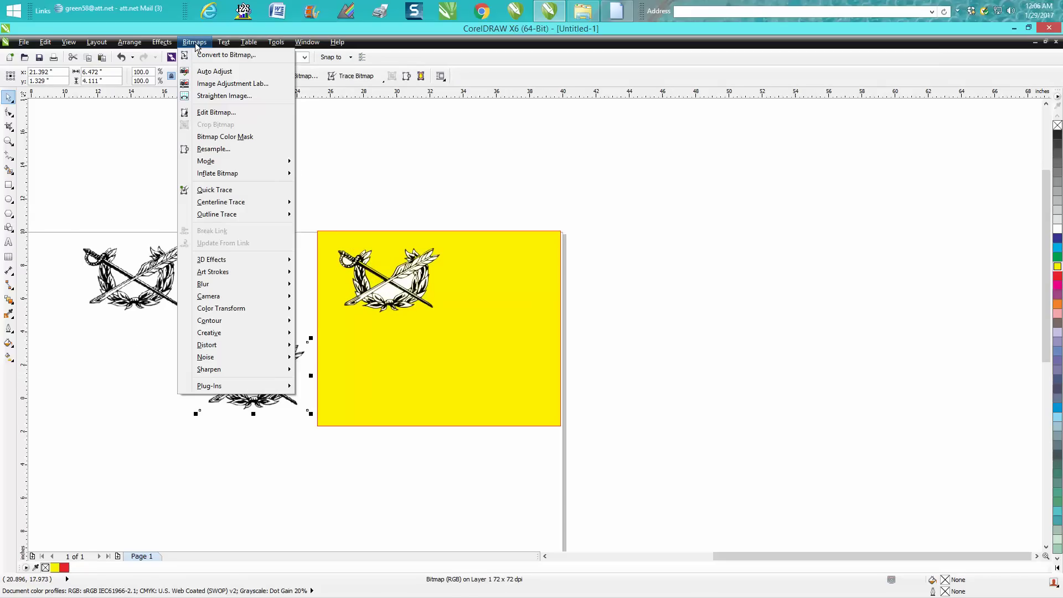
pyautogui.click(241, 139)
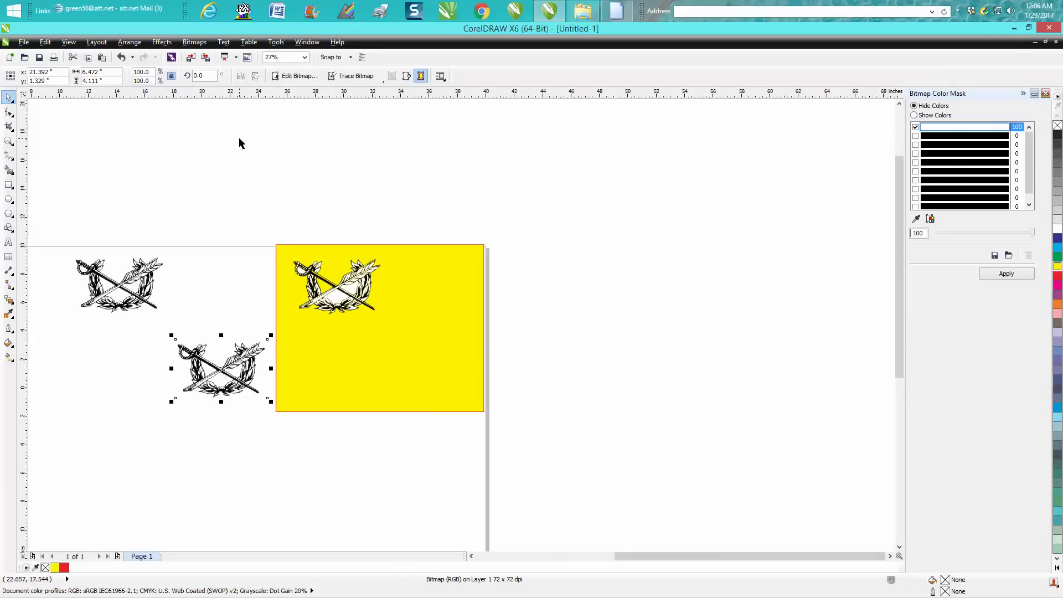
pyautogui.click(916, 219)
pyautogui.click(264, 370)
pyautogui.click(1004, 275)
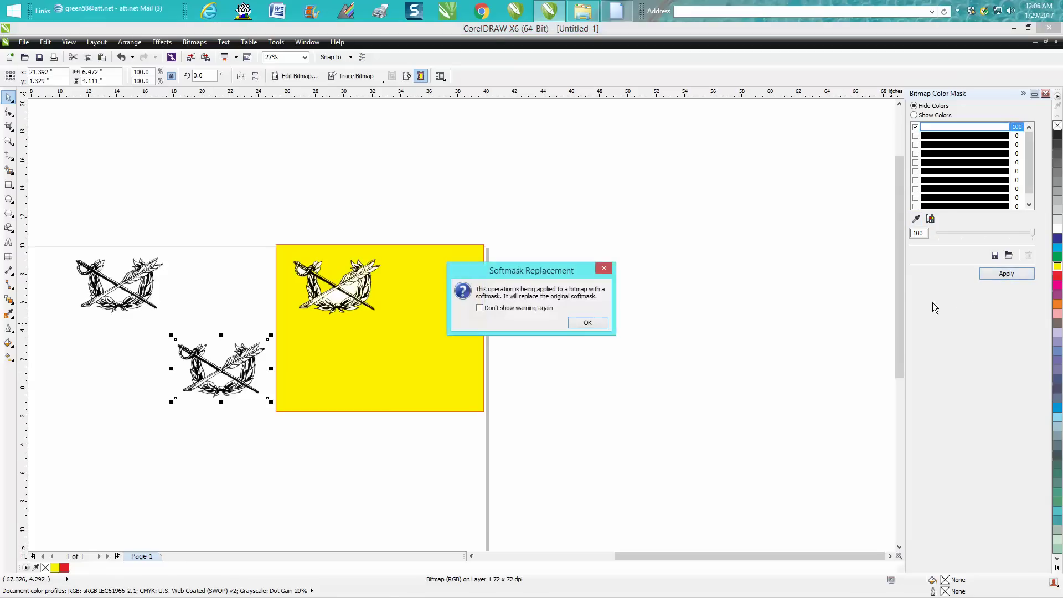
pyautogui.click(594, 325)
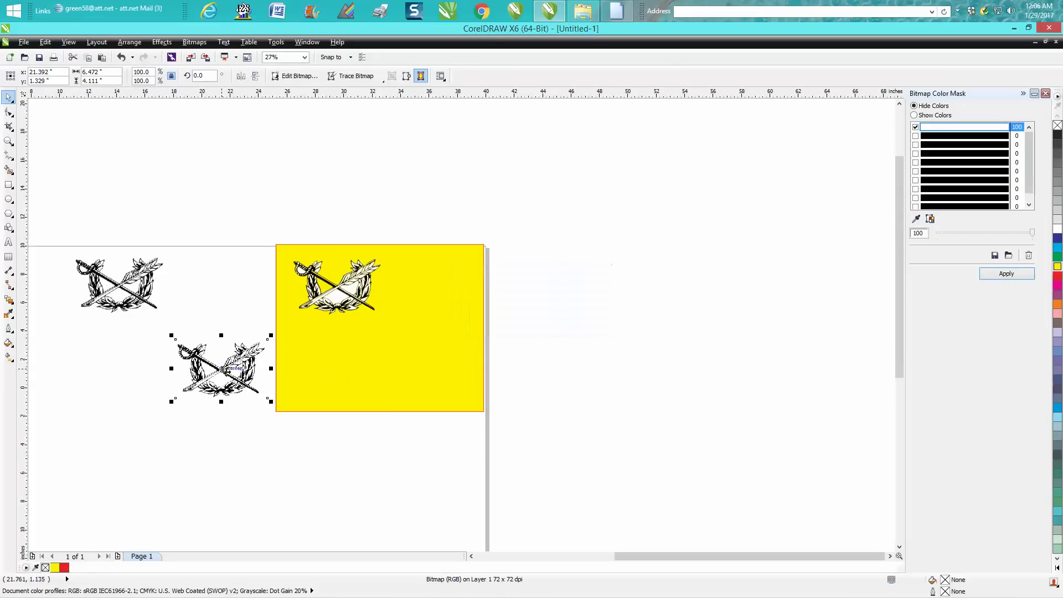
# Move the masked emblem onto the yellow box and zoom in on it.
pyautogui.moveTo(240, 368); pyautogui.dragTo(382, 354)
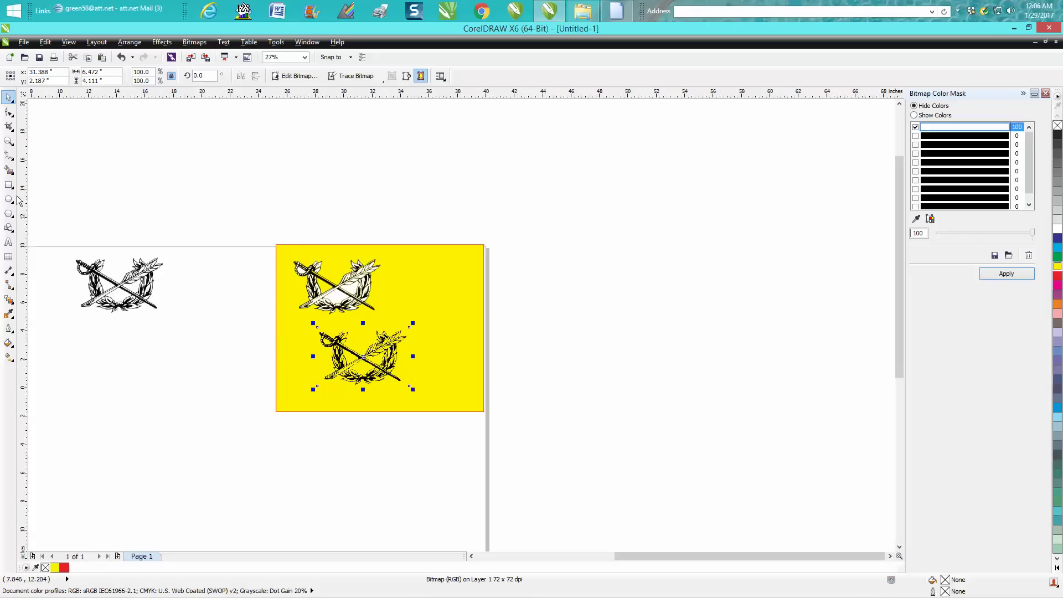
pyautogui.click(8, 141)
pyautogui.moveTo(282, 245); pyautogui.dragTo(493, 442)
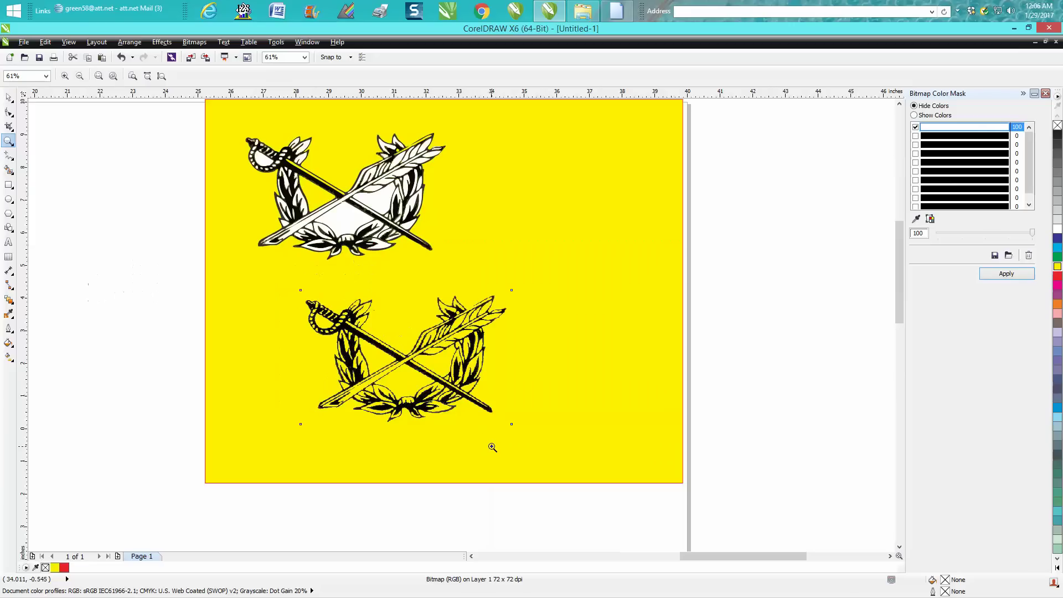
# Adjust the colour-mask tolerance to 100% and reapply the mask to the lower emblem.
pyautogui.click(11, 99)
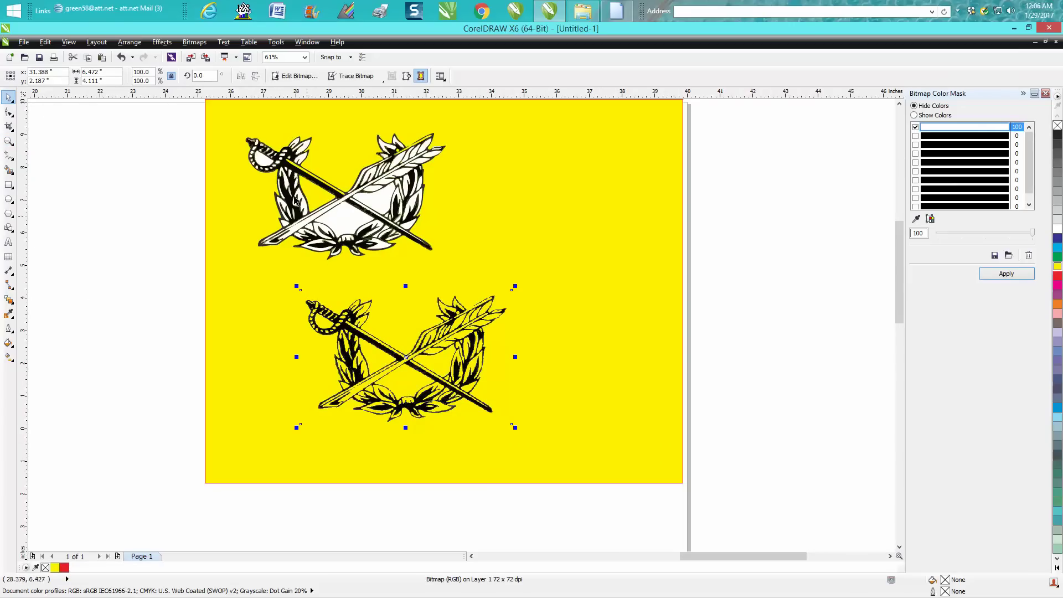
pyautogui.click(8, 140)
pyautogui.moveTo(337, 304); pyautogui.dragTo(533, 425)
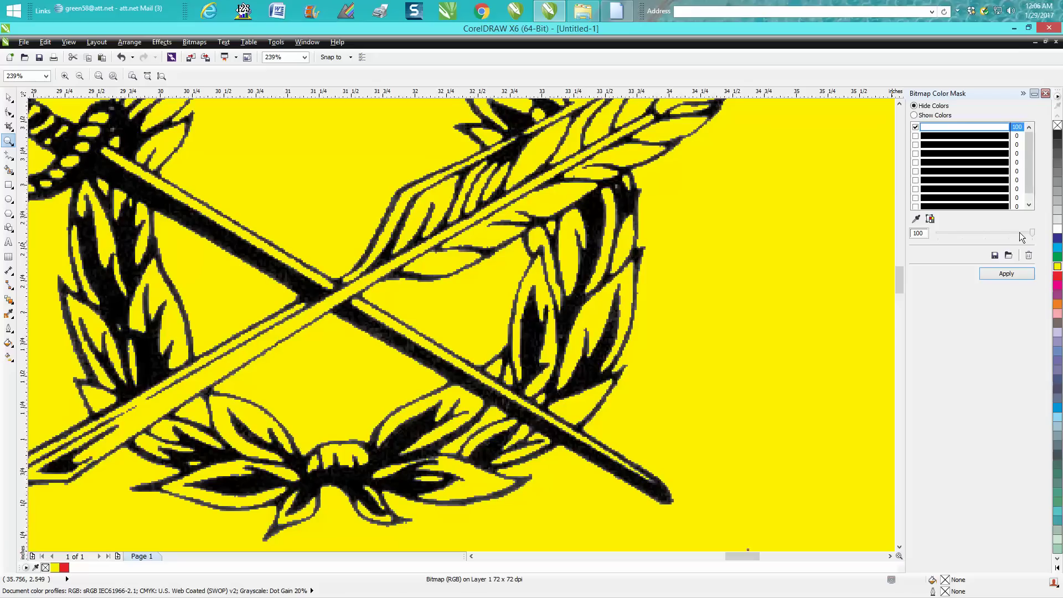
pyautogui.moveTo(1032, 233); pyautogui.dragTo(969, 234)
pyautogui.click(1007, 275)
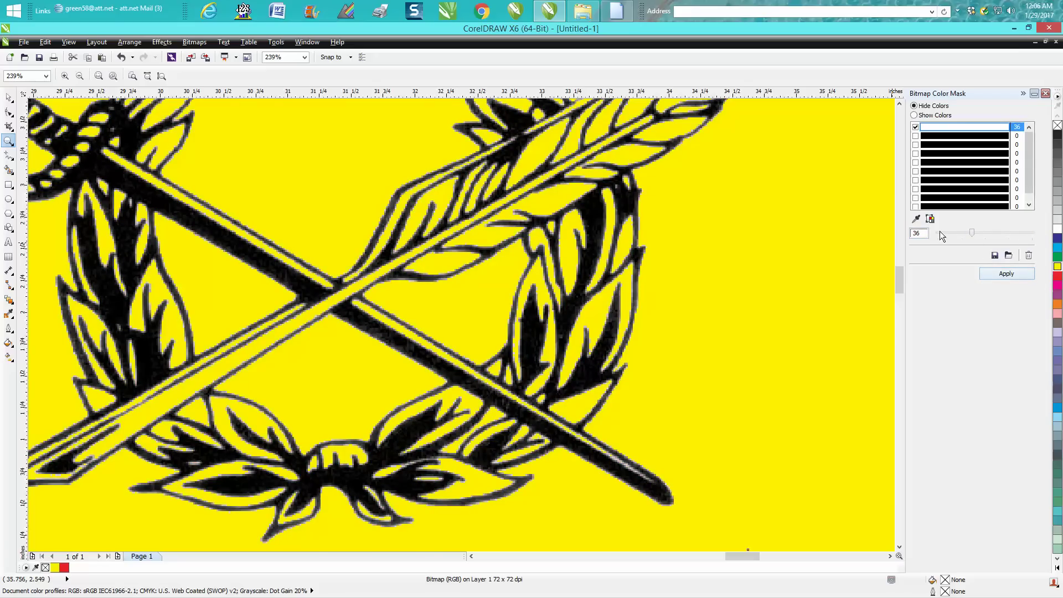
pyautogui.click(1006, 273)
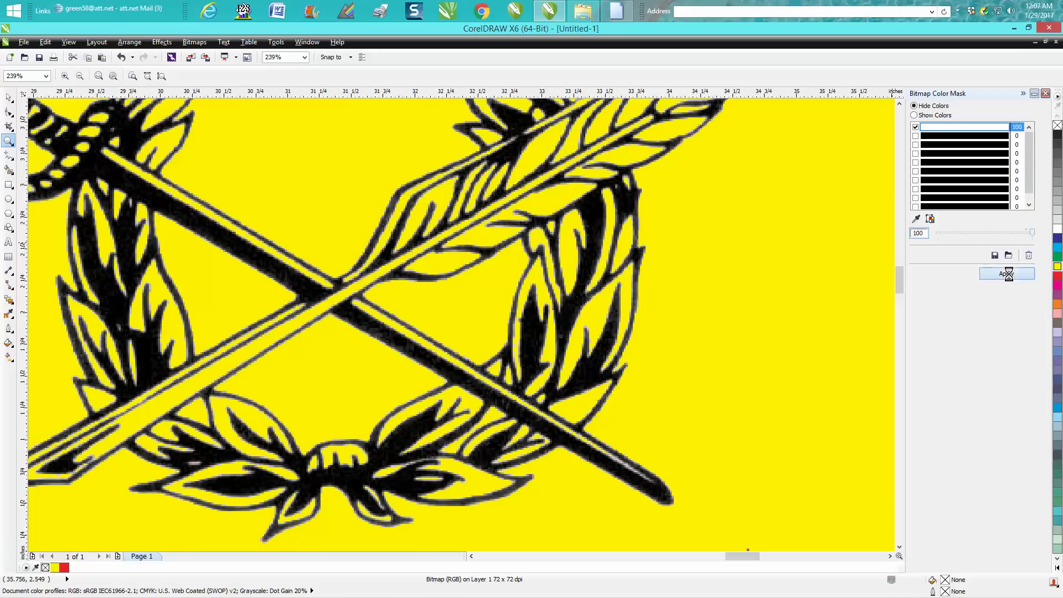
pyautogui.scroll(-4, 736, 319)
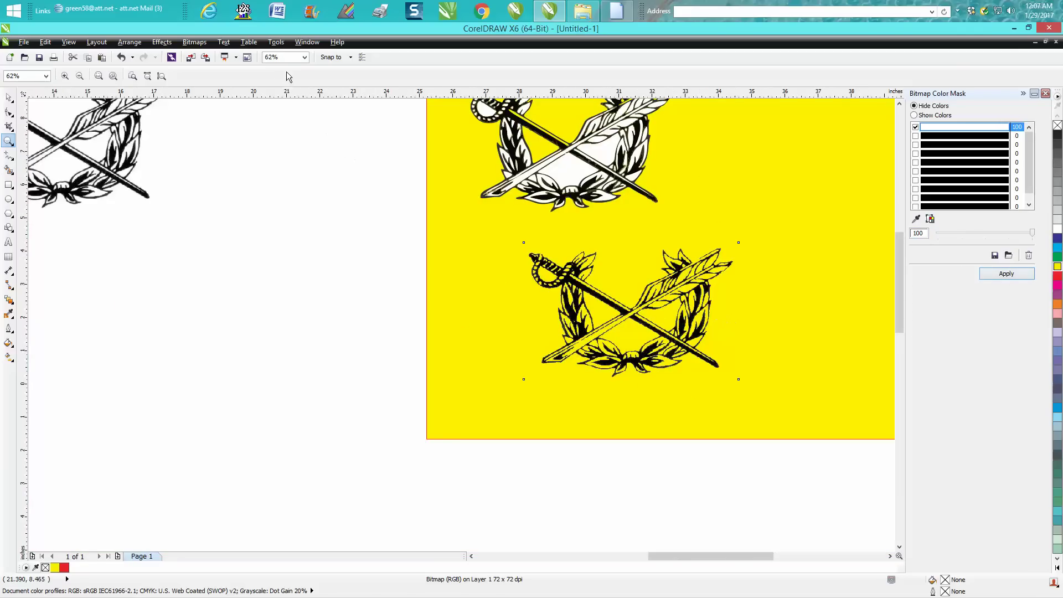
# Trace the lower emblem with Outline Trace line art, background removed, and move it right of the upper emblem.
pyautogui.click(6, 94)
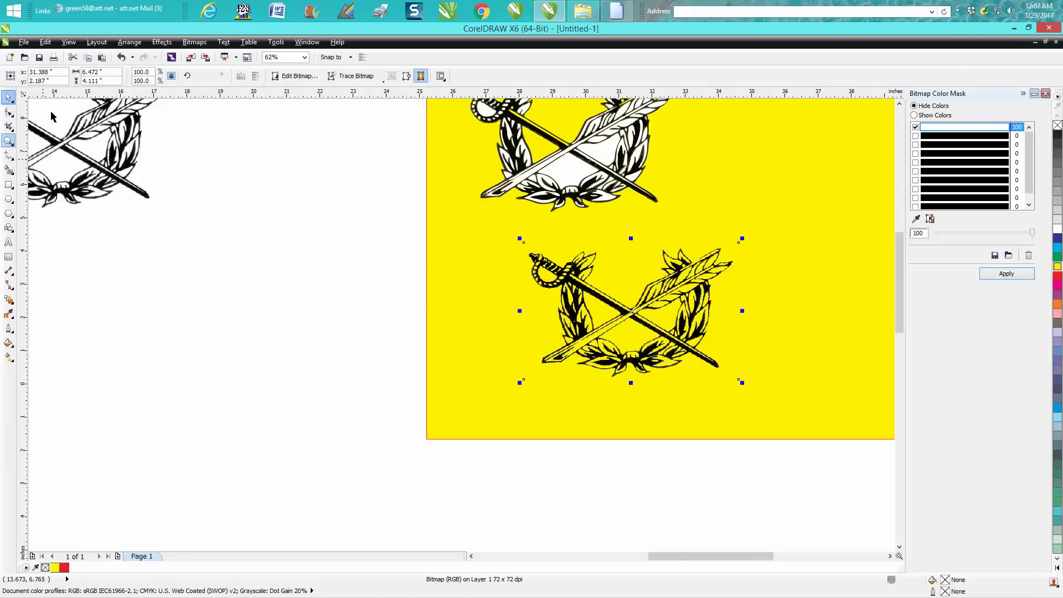
pyautogui.click(355, 79)
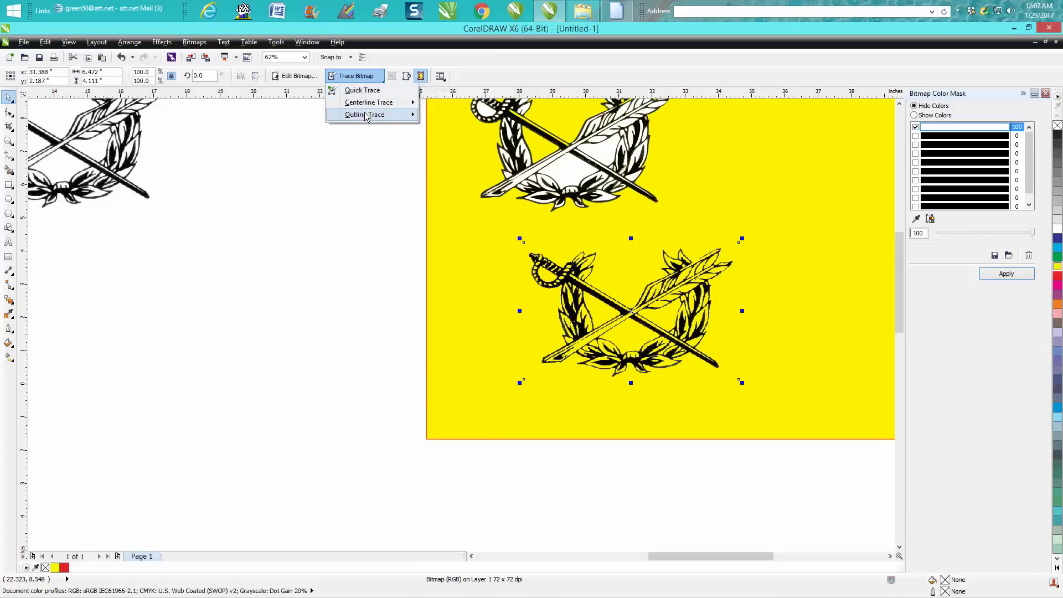
pyautogui.moveTo(367, 115)
pyautogui.click(473, 117)
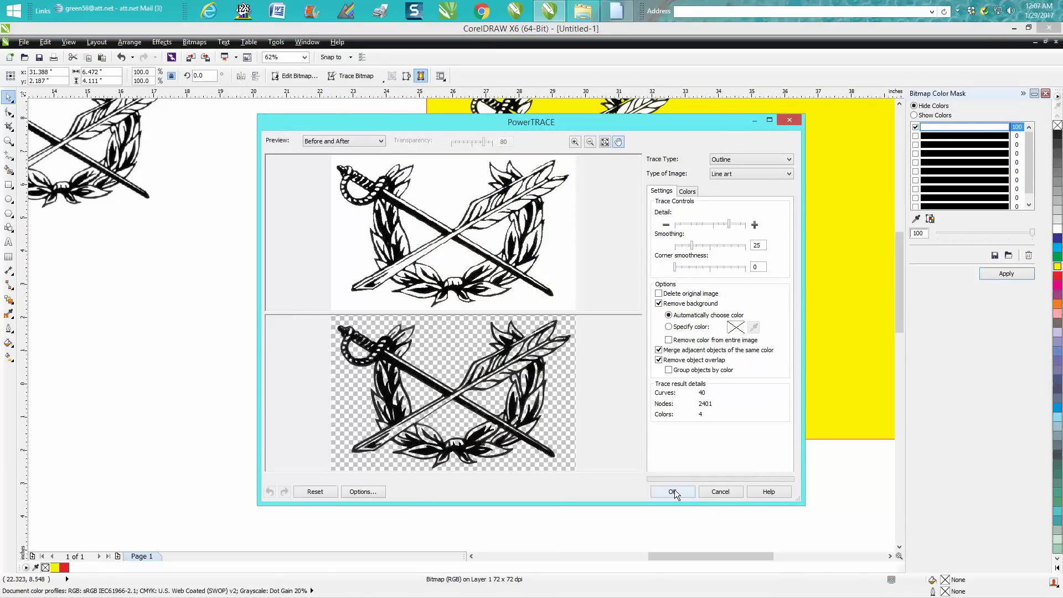
pyautogui.click(674, 492)
pyautogui.moveTo(645, 300)
pyautogui.mouseDown()
pyautogui.moveTo(766, 224)
pyautogui.moveTo(780, 185)
pyautogui.mouseUp()
pyautogui.moveTo(895, 293); pyautogui.dragTo(902, 278)
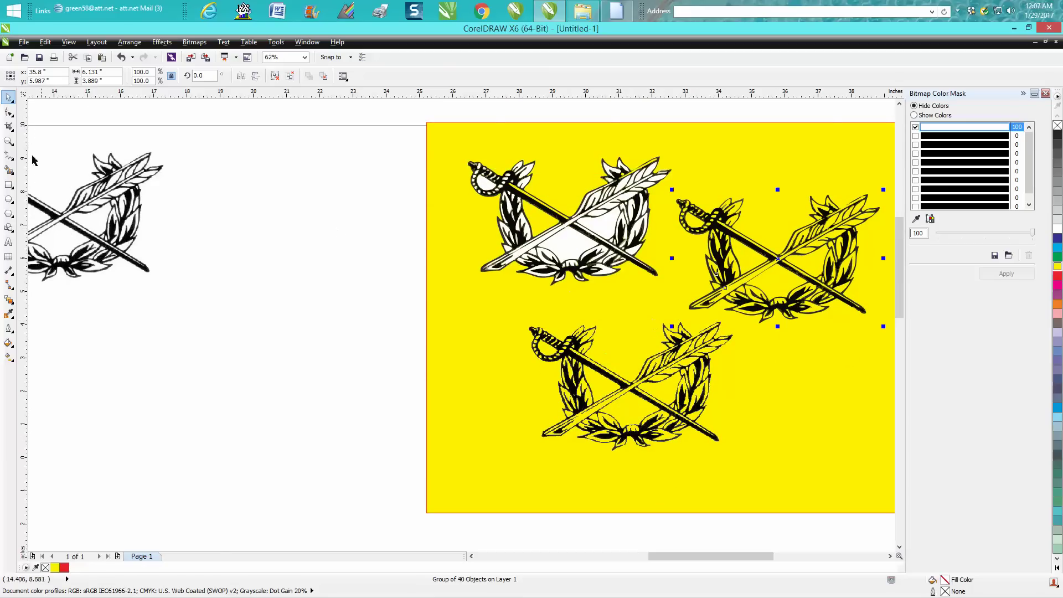
# Zoom in to inspect the emblems closely, then zoom back out to 100%.
pyautogui.click(8, 140)
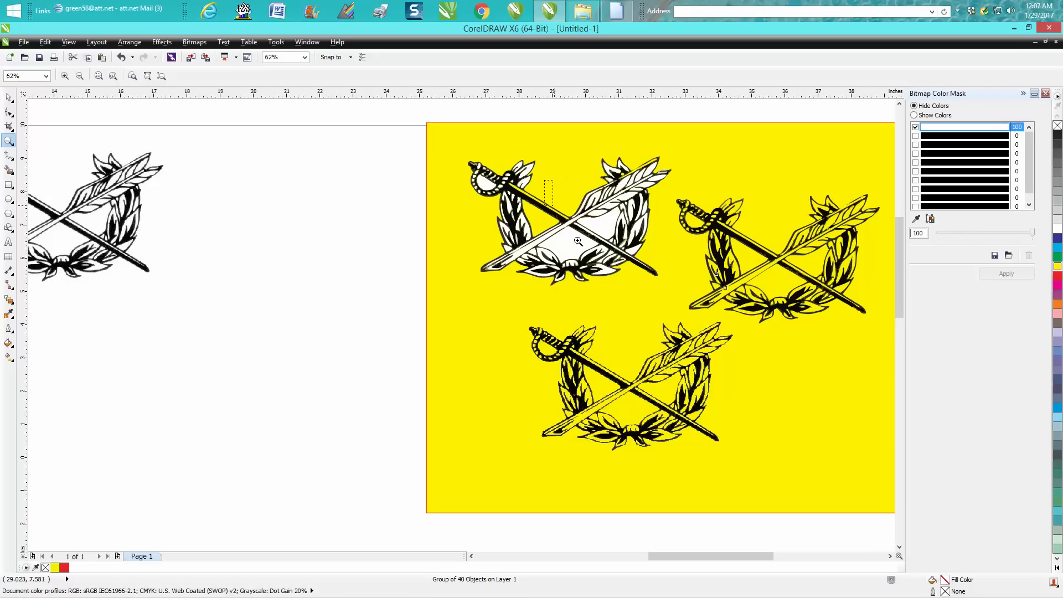
pyautogui.moveTo(544, 179); pyautogui.dragTo(852, 318)
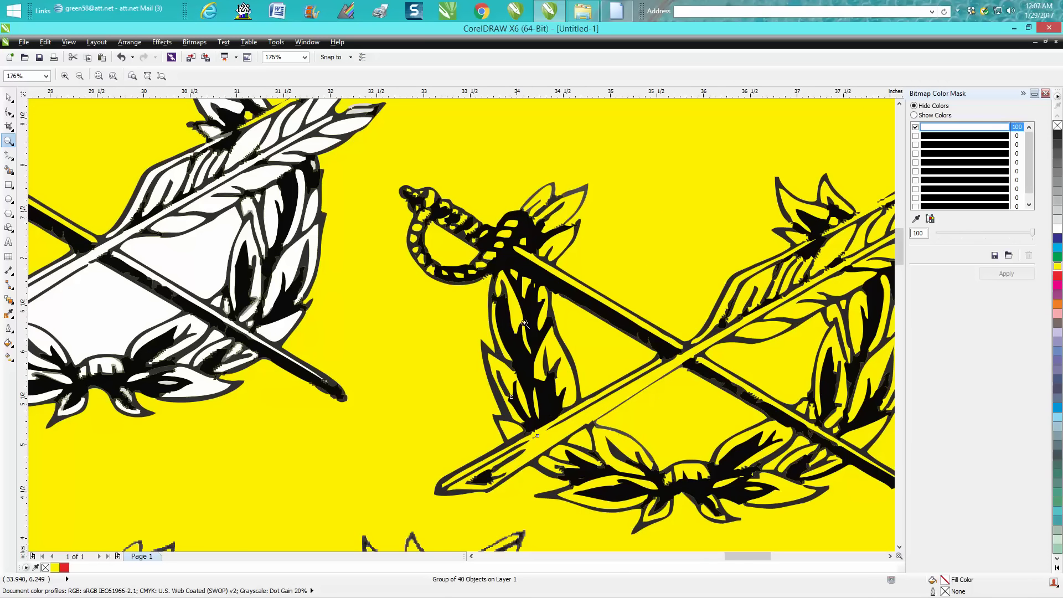
pyautogui.rightClick(456, 308)
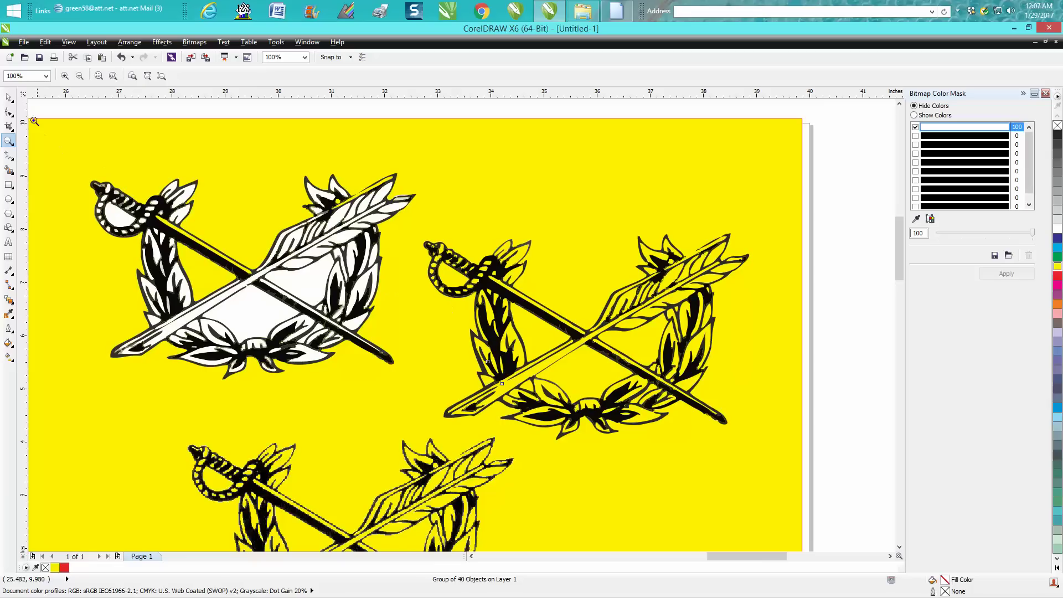
# Drag the white fill pieces out of the left emblem and close the Bitmap Color Mask docker.
pyautogui.click(8, 98)
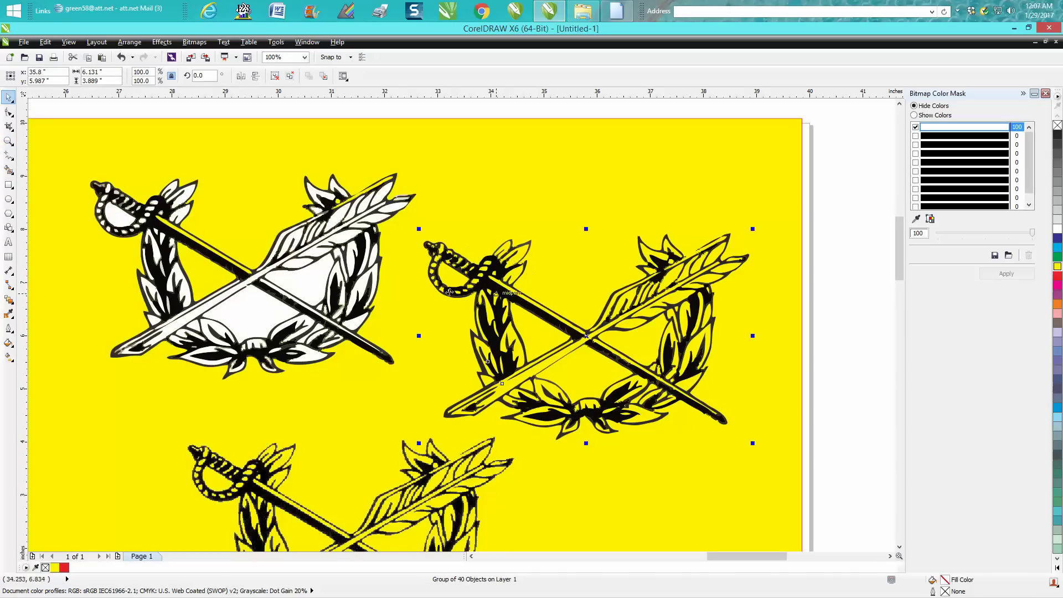
pyautogui.moveTo(294, 294); pyautogui.dragTo(190, 433)
pyautogui.moveTo(260, 332); pyautogui.dragTo(93, 413)
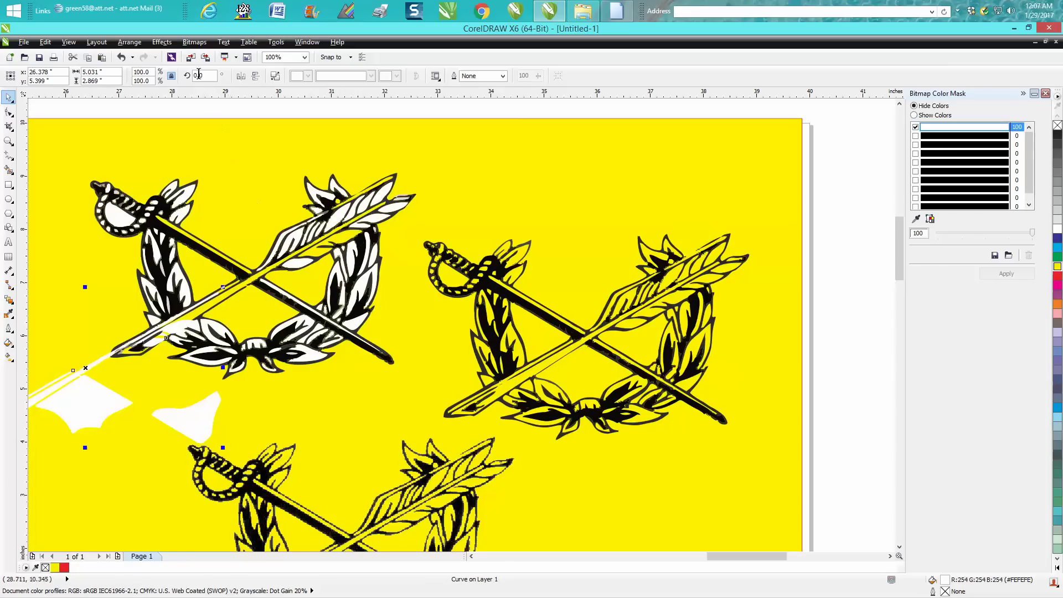
pyautogui.click(195, 43)
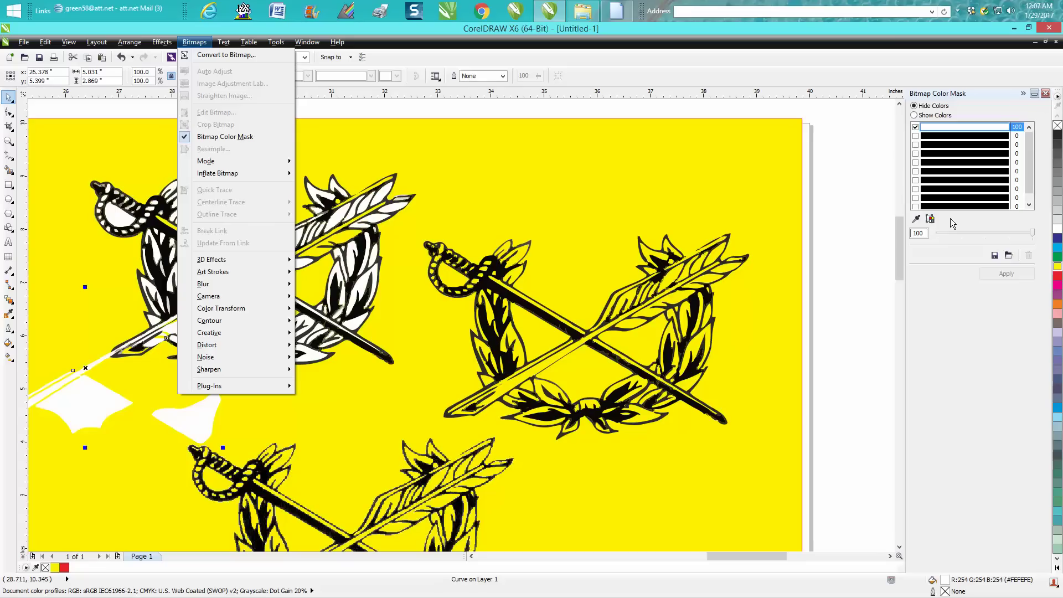
pyautogui.click(1045, 94)
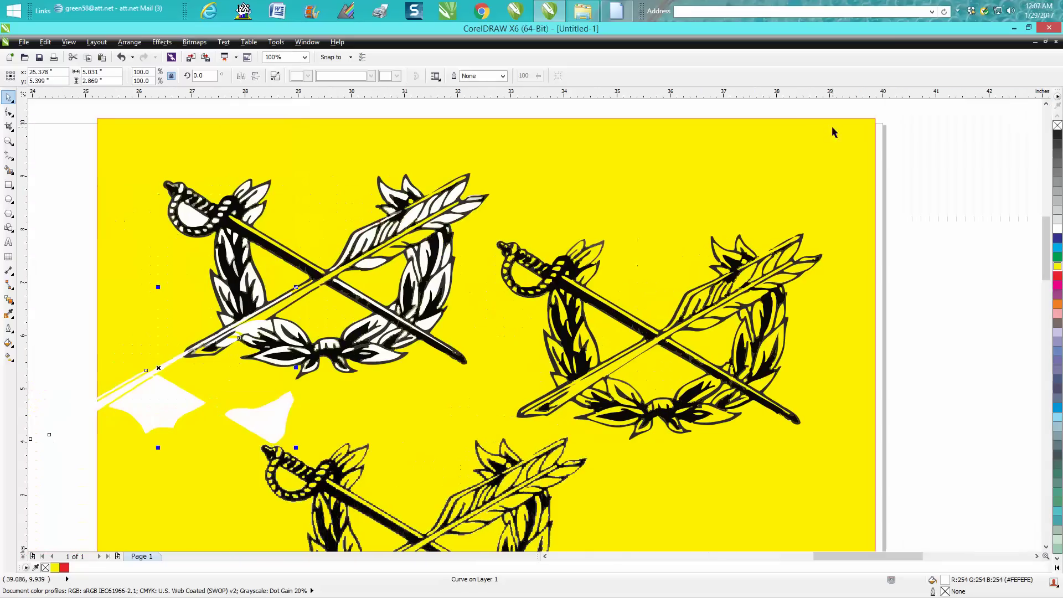